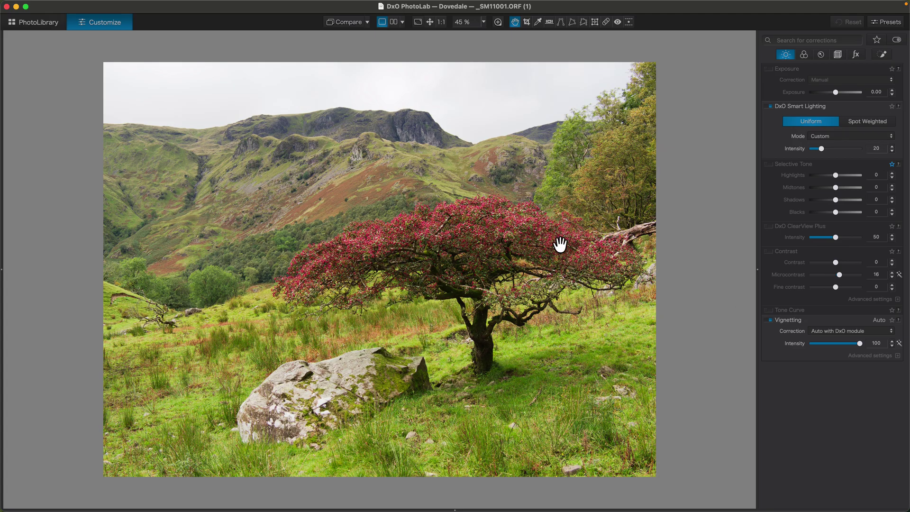
Step: Compare with the original, then raise DxO Smart Lighting intensity from 20 to 46
left_click(349, 25)
mouse_move(821, 150)
left_mouse_down()
mouse_move(844, 150)
mouse_move(833, 150)
left_mouse_up()
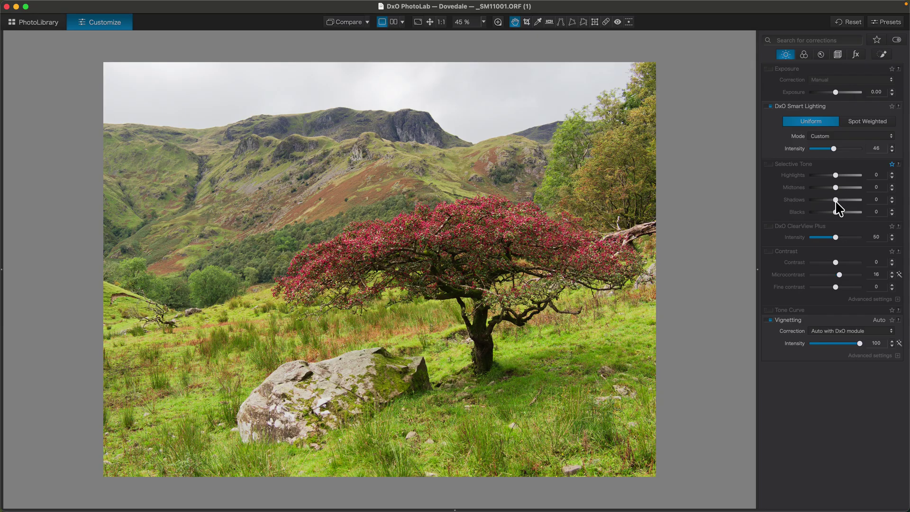
Step: Set Selective Tone Shadows to 2 and Midtones to 20, then collapse and reopen the Contrast palette
left_click_drag(834, 199, 836, 201)
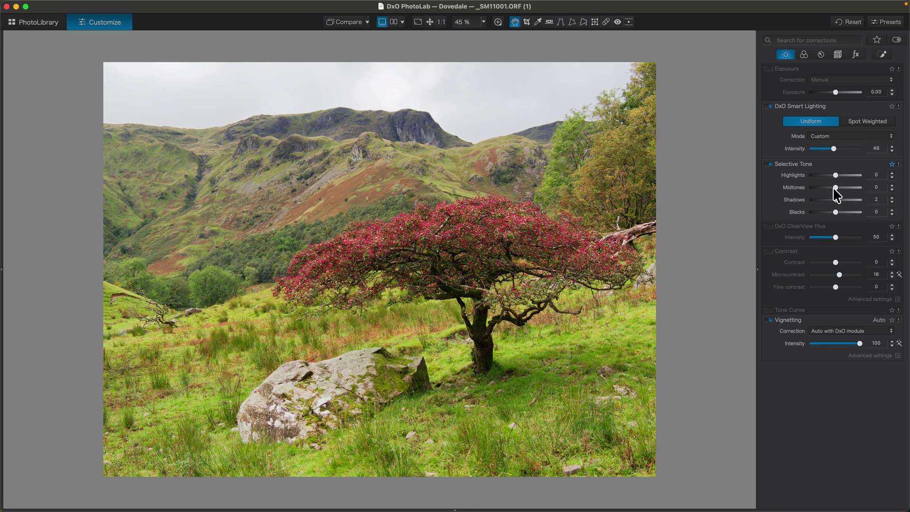
left_click_drag(836, 188, 840, 192)
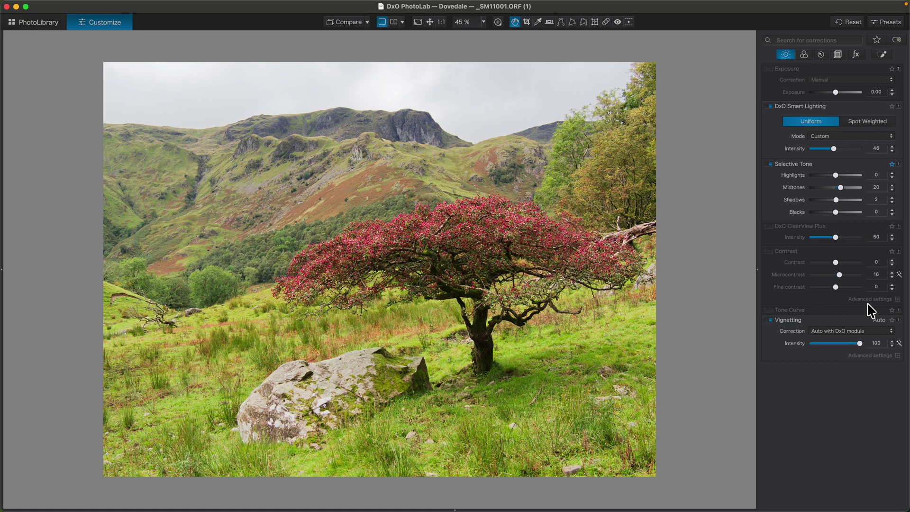
left_click(825, 252)
left_click(825, 251)
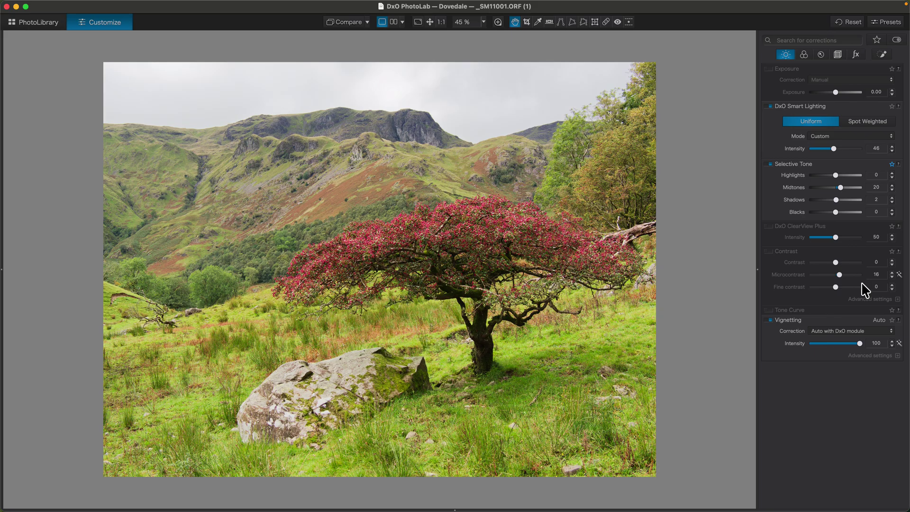
Step: Raise Contrast midtones to 35, reset Microcontrast to 0, and lower Selective Tone Highlights to -7
left_click(898, 299)
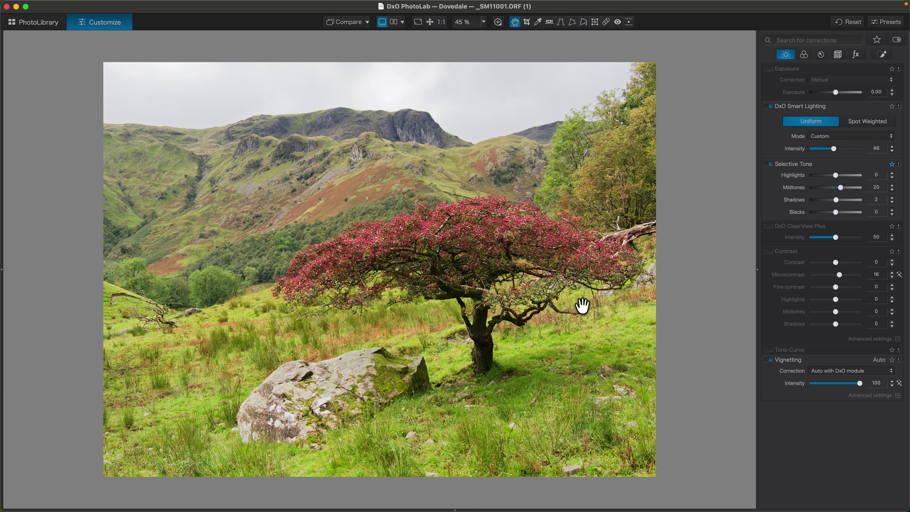
left_click_drag(835, 311, 842, 312)
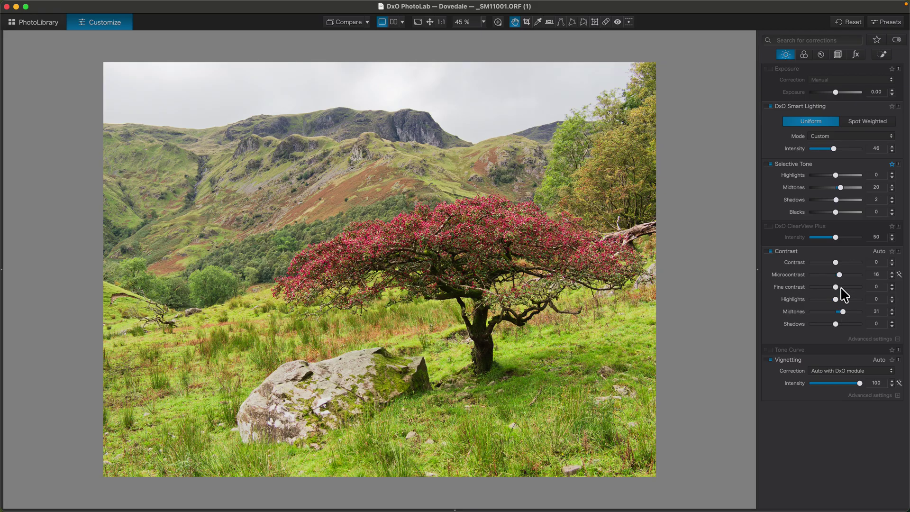
left_click_drag(839, 274, 839, 274)
double_click(839, 274)
left_click_drag(841, 311, 844, 311)
left_click_drag(833, 174, 831, 175)
left_click(803, 54)
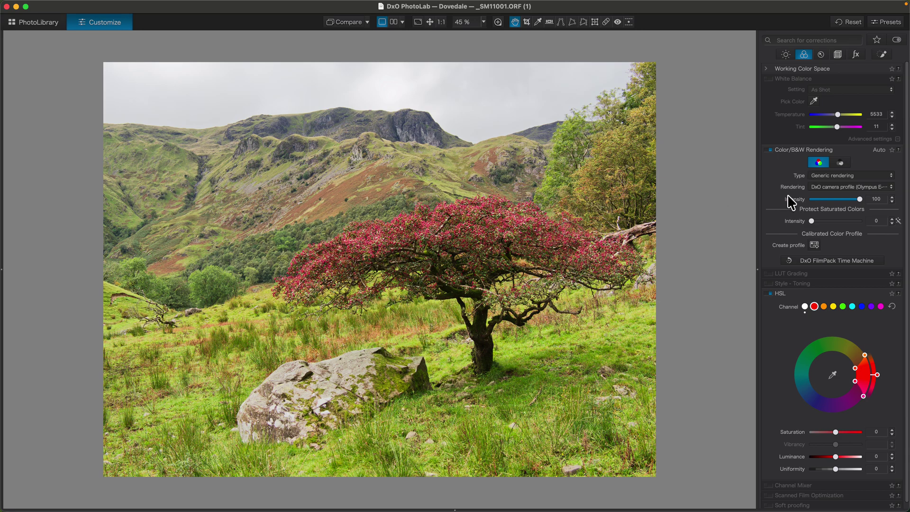
Step: Set the colour rendering type to Color Negative Film with the Kodak Portra 400 film stock
left_click(818, 178)
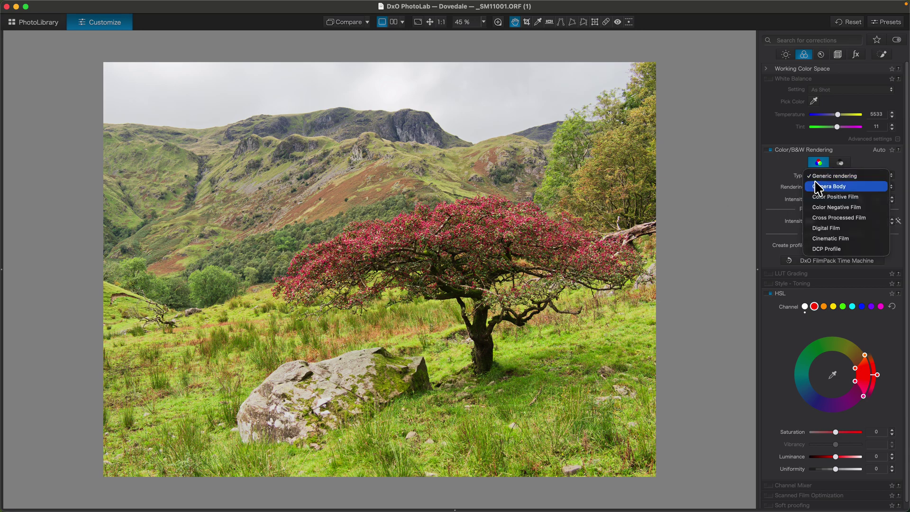
left_click(777, 176)
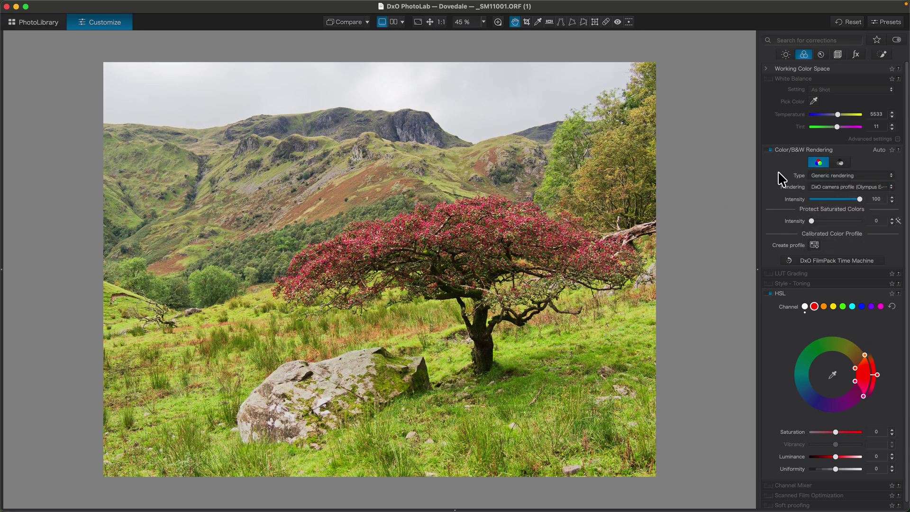
left_click(822, 179)
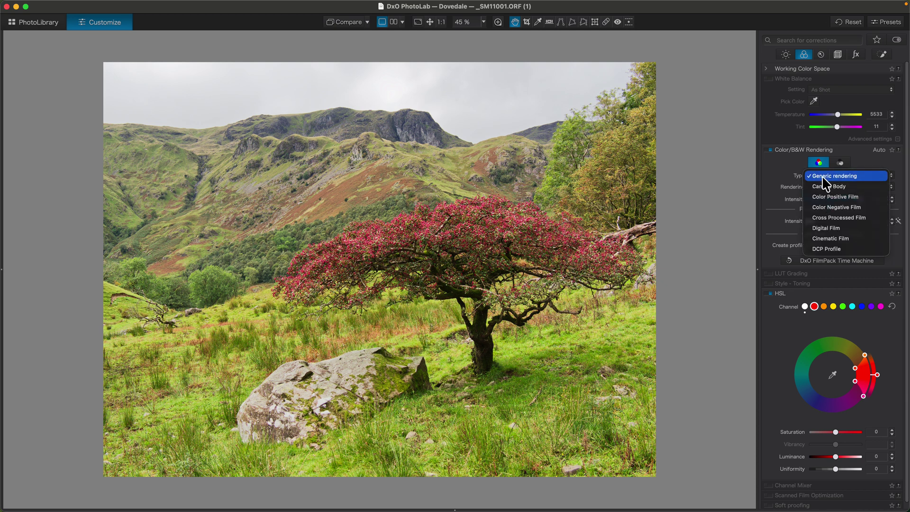
left_click(826, 212)
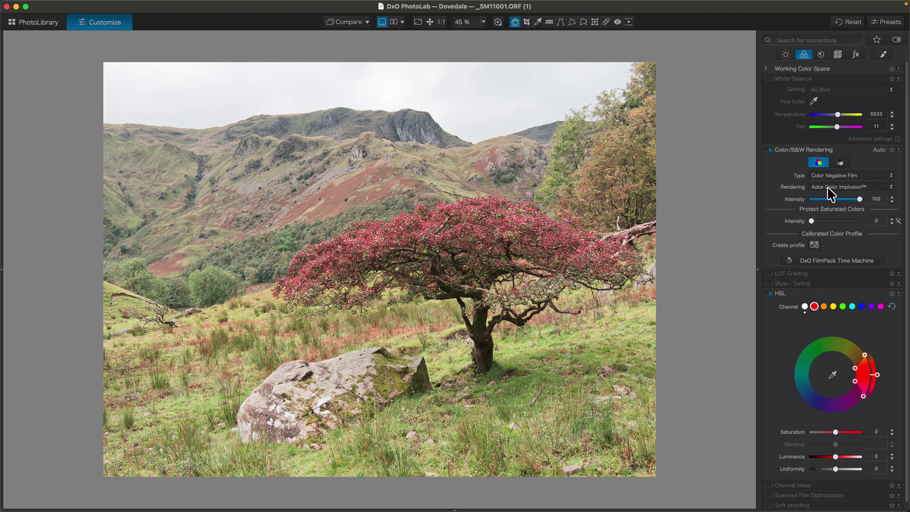
left_click(829, 189)
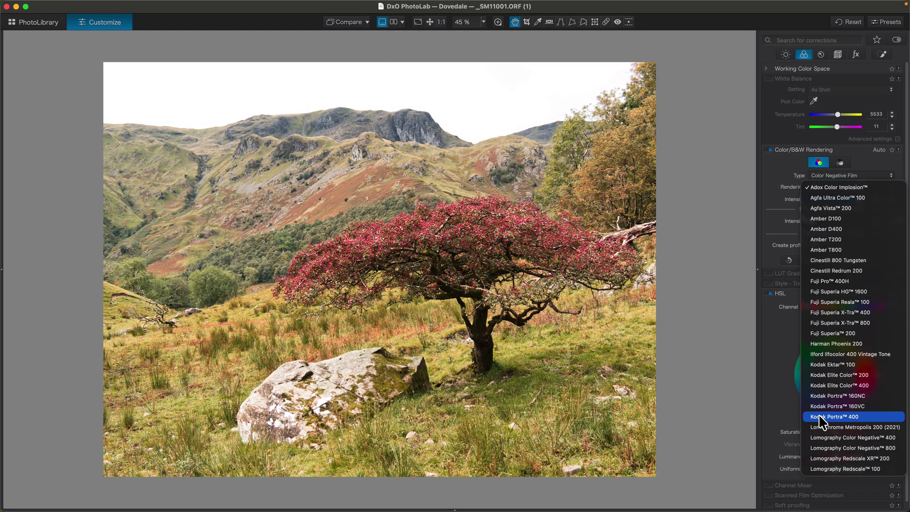
left_click(821, 419)
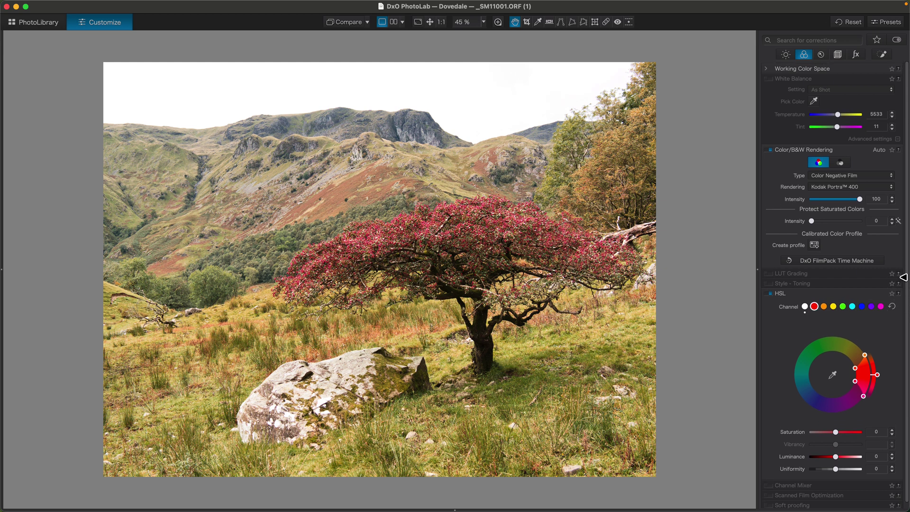
Step: On the Light tab, set contrast midtones to 28, Smart Lighting to 35 and exposure to -0.18
left_click(786, 56)
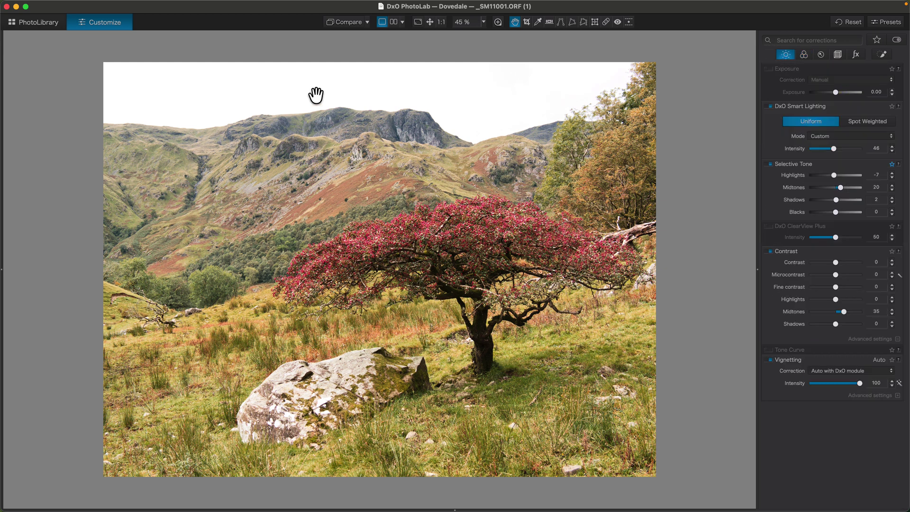
left_click_drag(844, 313, 839, 314)
left_click(842, 313)
left_click_drag(840, 311, 841, 311)
left_click_drag(834, 148, 828, 148)
left_click_drag(836, 93, 832, 93)
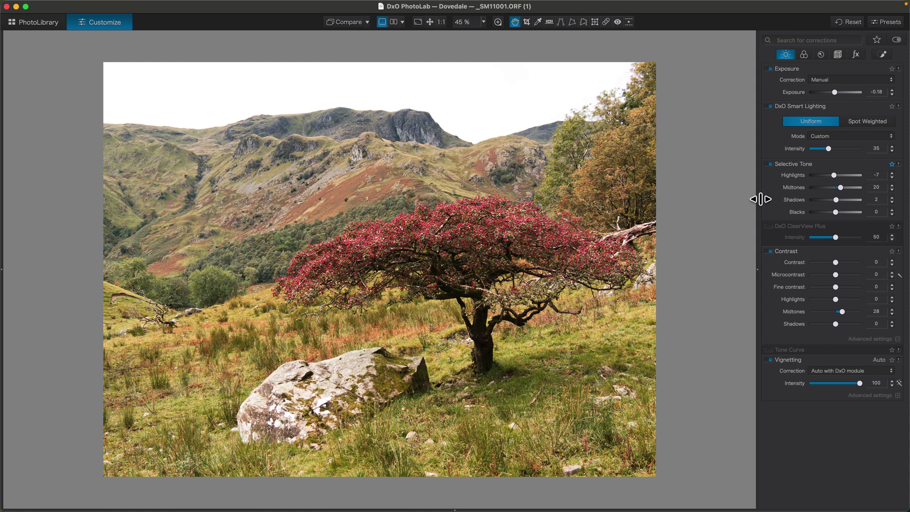
left_click(882, 55)
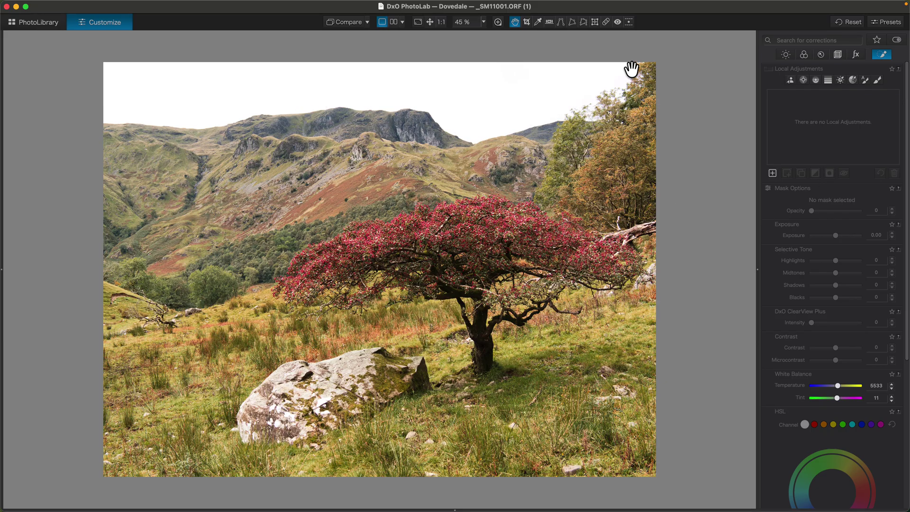
Step: Draw a Control Line mask down across the sky and refine its selectivity to Chroma 60, Luma 53
left_click(816, 82)
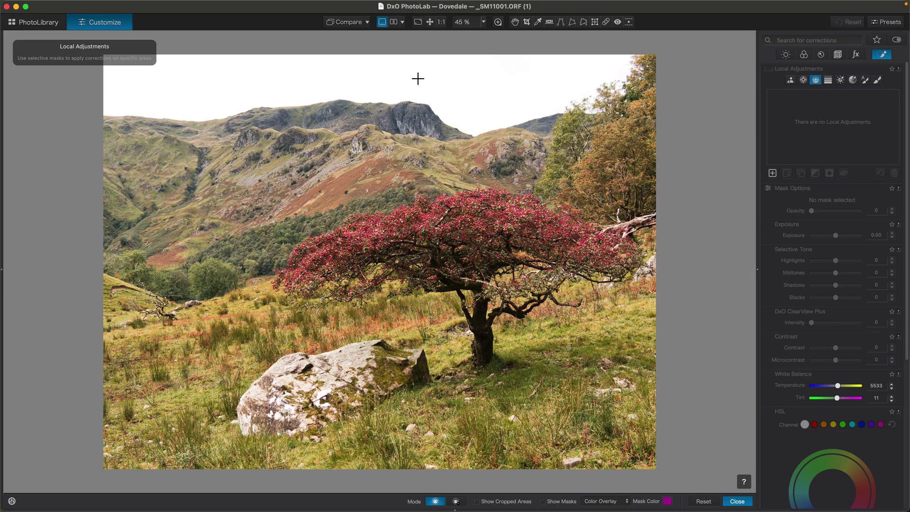
left_click_drag(415, 74, 418, 172)
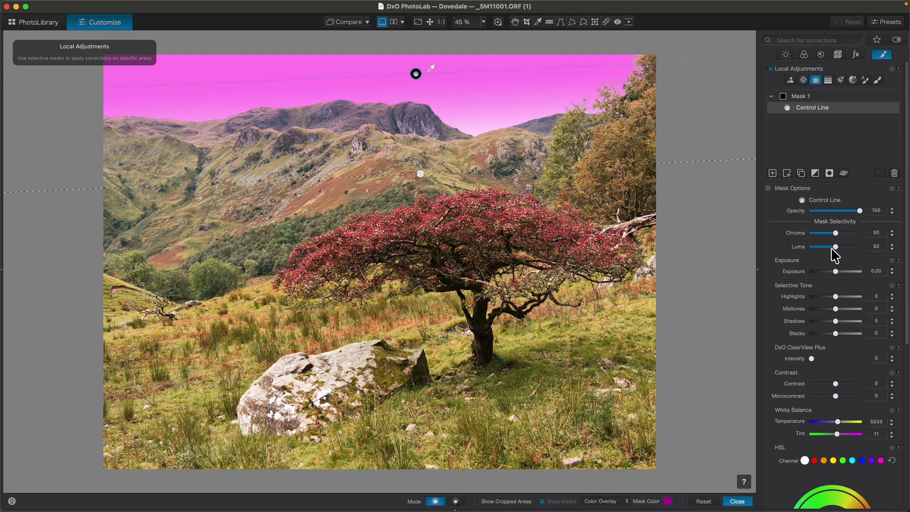
left_click_drag(835, 247, 842, 233)
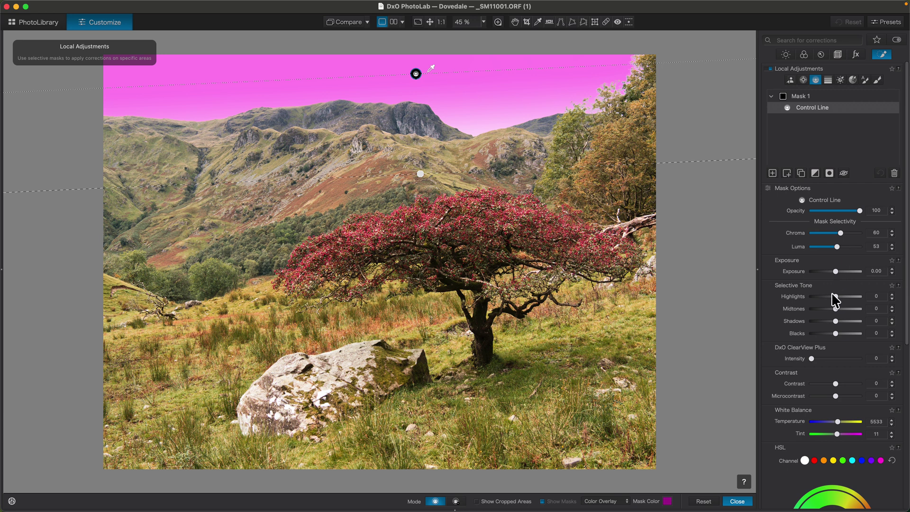
Step: Darken the masked sky to exposure -0.97 and highlights -16, and cool its temperature to 4878
left_click_drag(835, 272, 830, 274)
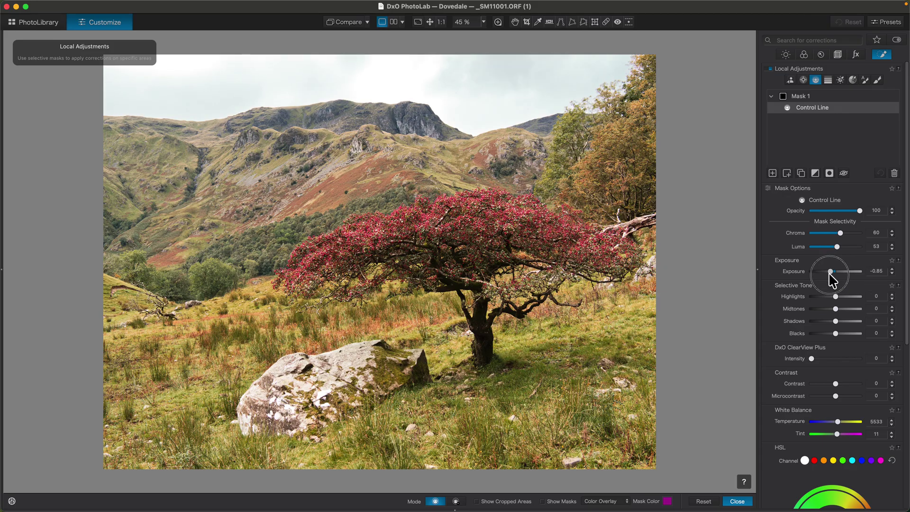
left_click_drag(830, 273, 829, 274)
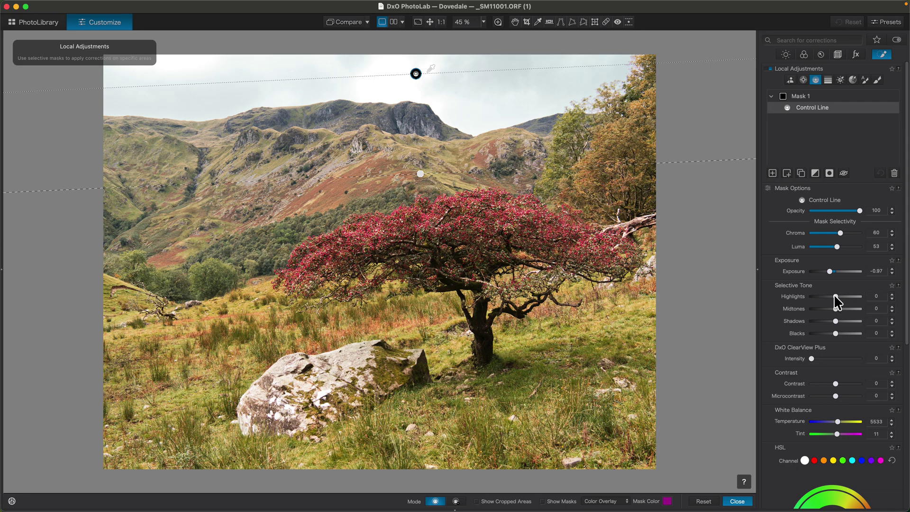
mouse_move(835, 295)
left_mouse_down()
mouse_move(807, 301)
mouse_move(829, 298)
left_mouse_up()
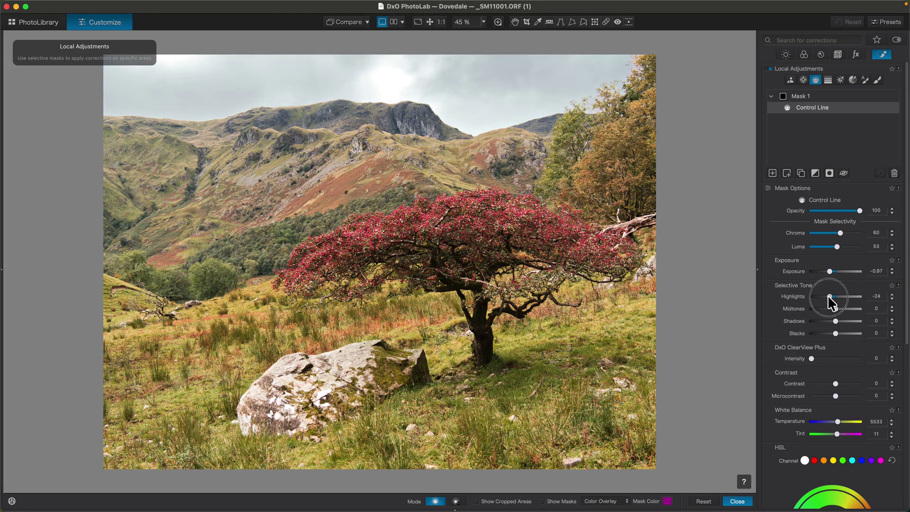
left_click_drag(831, 302, 832, 302)
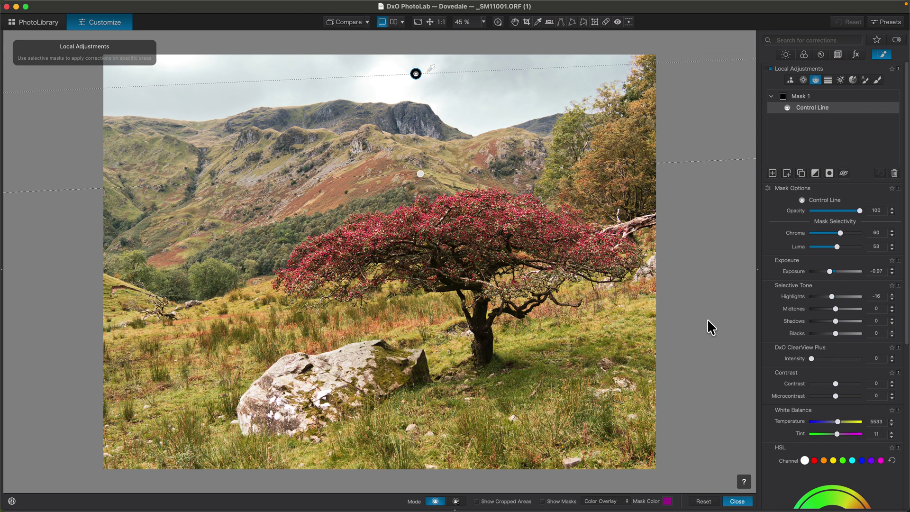
left_click(837, 421)
left_click_drag(836, 423, 835, 423)
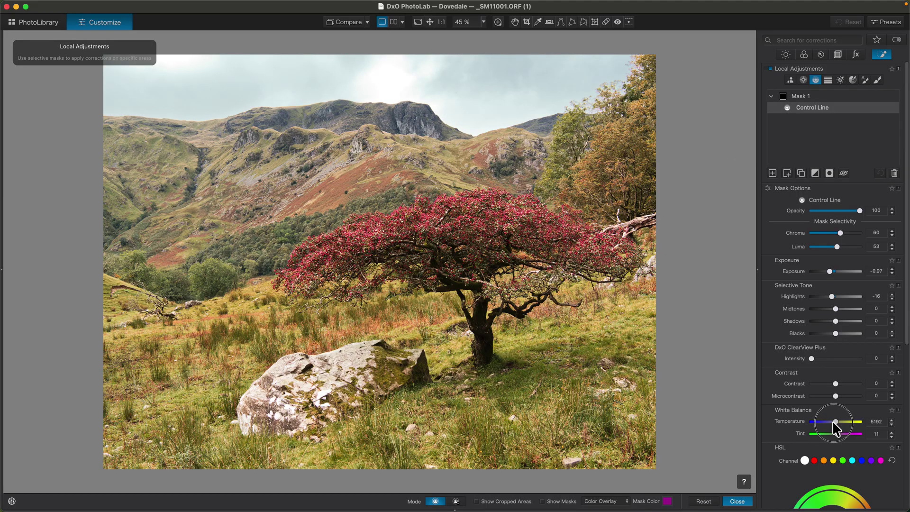
left_click_drag(835, 423, 834, 422)
left_click_drag(833, 423, 832, 423)
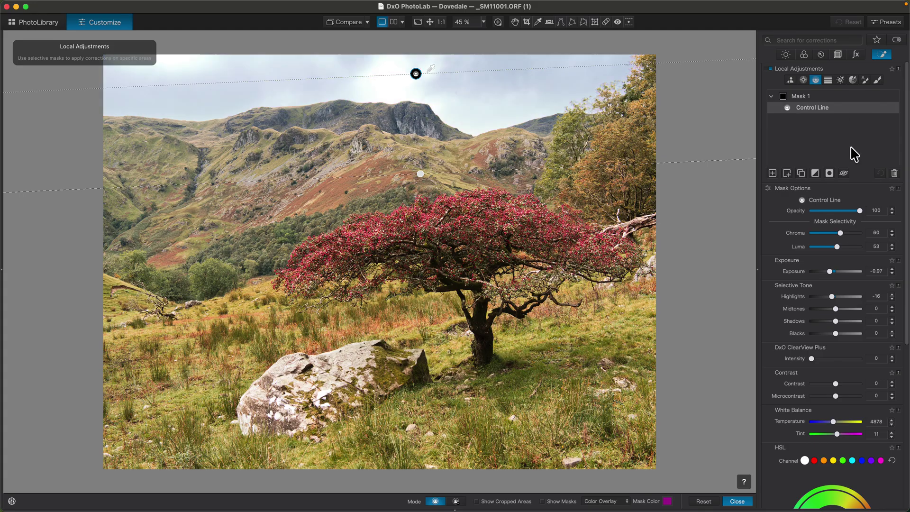
Step: Leave local adjustment mode and ease the sky mask's exposure back to -0.67
left_click(732, 501)
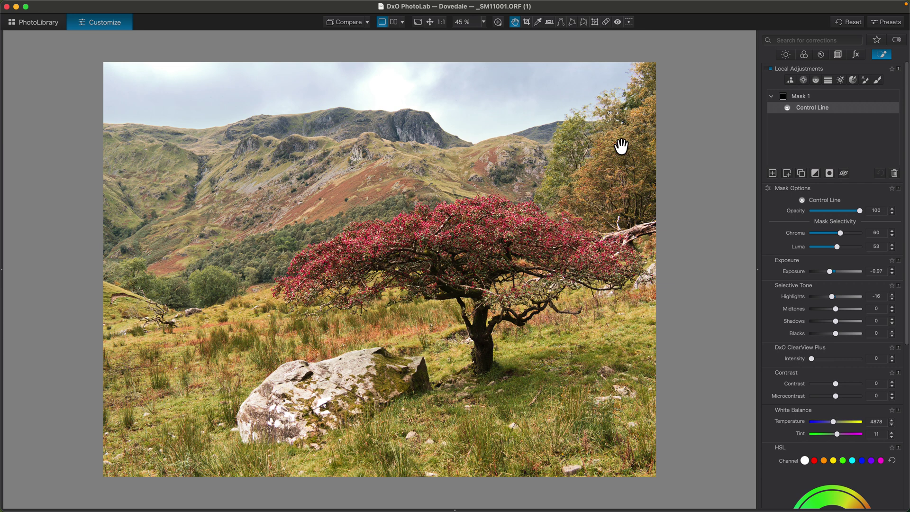
left_click(830, 273)
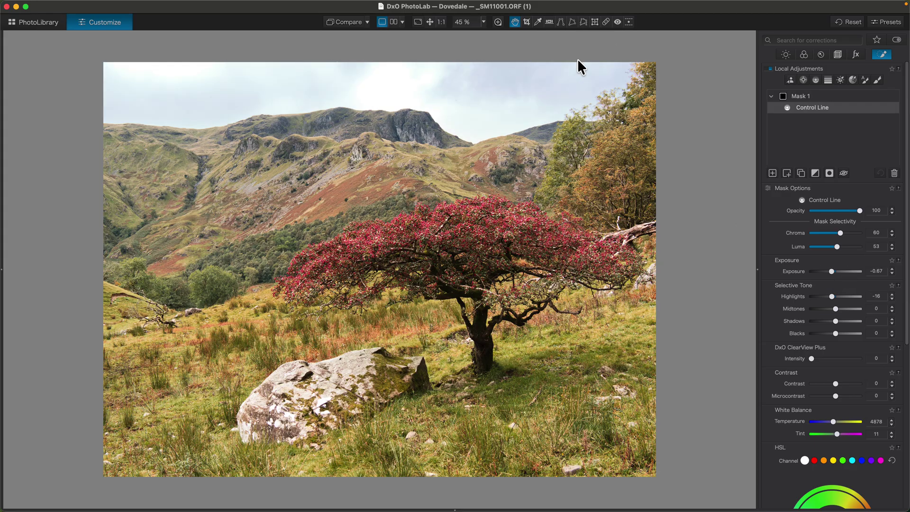
left_click(606, 21)
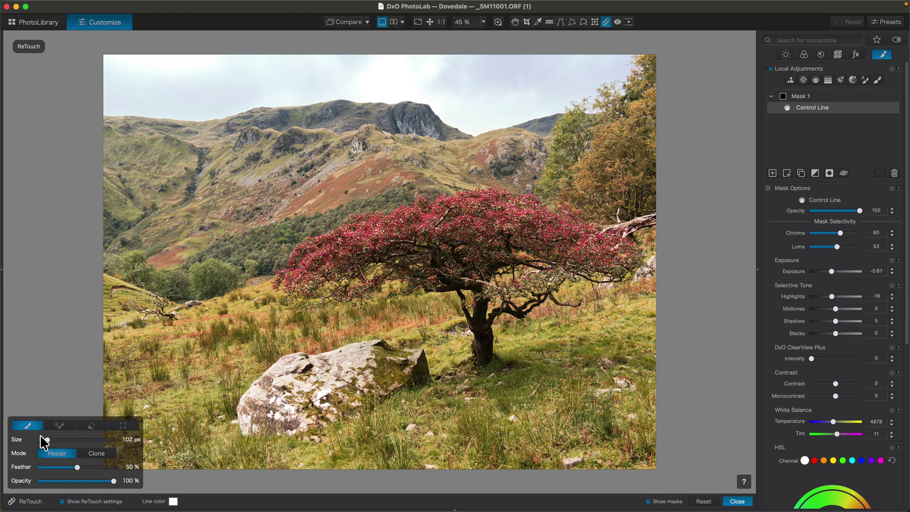
Step: With a 116 px repair brush, patch the sky smudges above the ridge from clean sky; set feather to 26%
left_click_drag(49, 441, 50, 441)
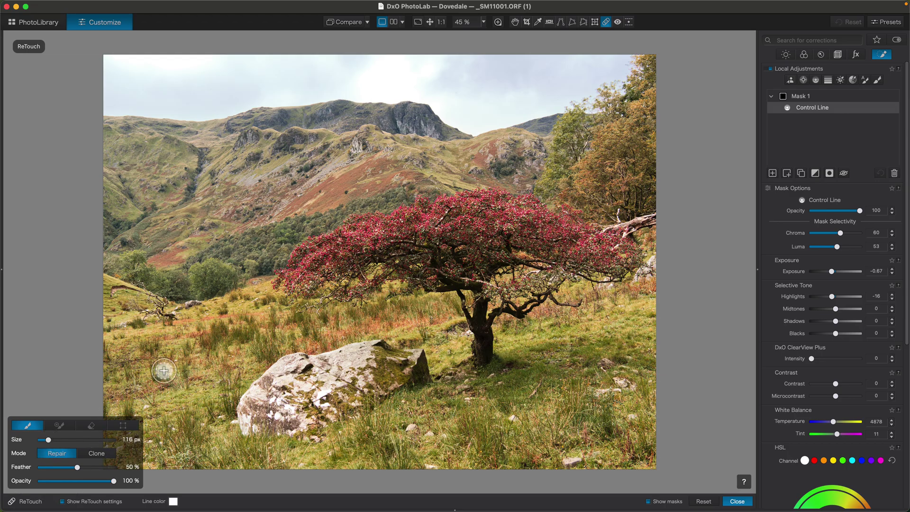
mouse_move(395, 62)
left_mouse_down()
mouse_move(418, 59)
mouse_move(378, 67)
mouse_move(408, 69)
mouse_move(366, 65)
left_mouse_up()
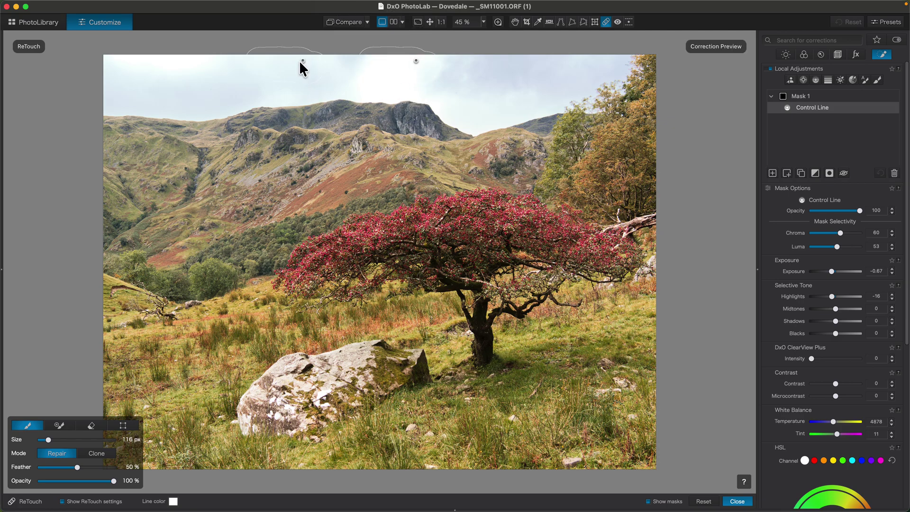
left_click_drag(302, 64, 512, 79)
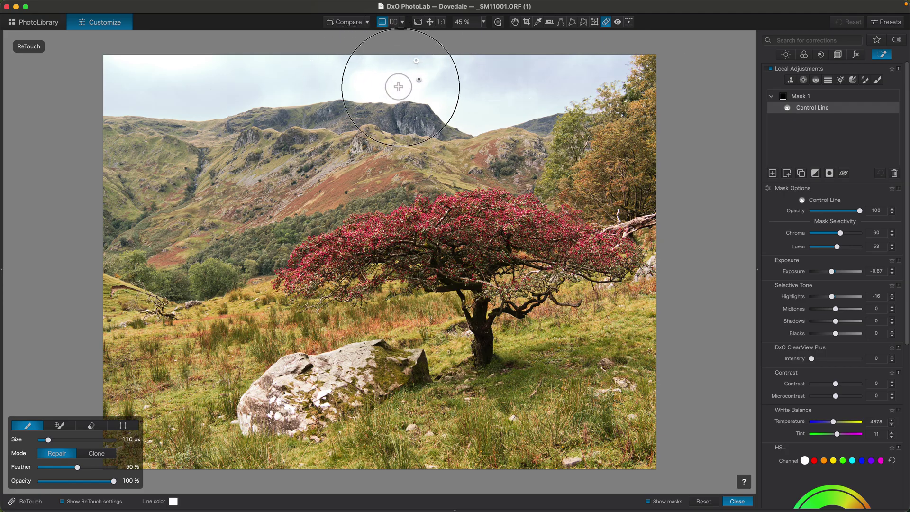
left_click_drag(377, 89, 396, 100)
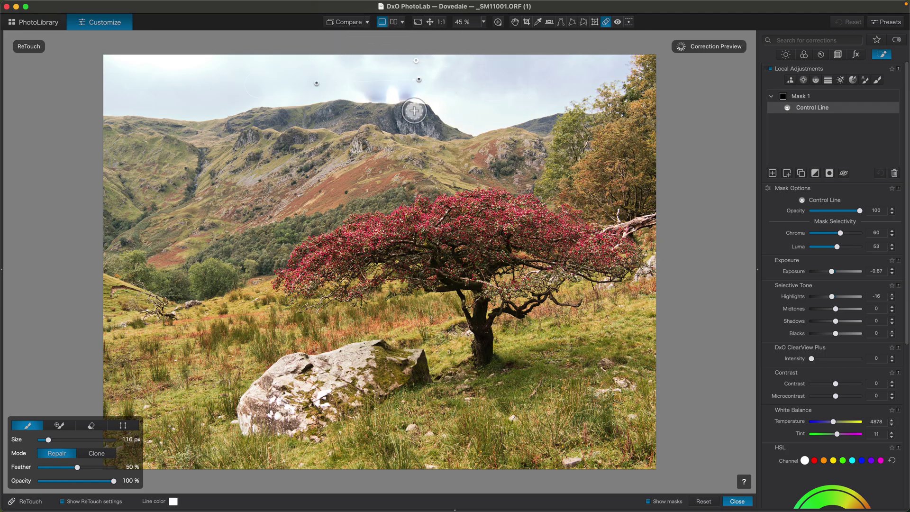
left_click(314, 81)
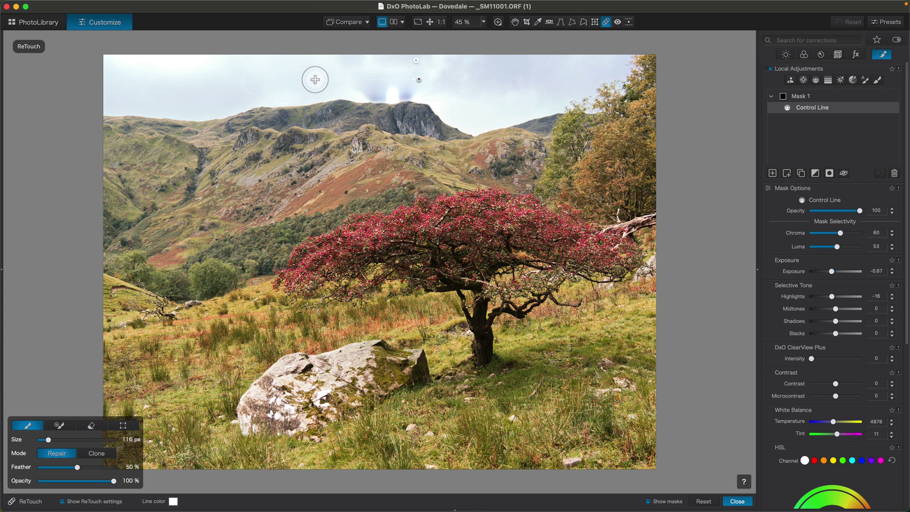
left_click(418, 80)
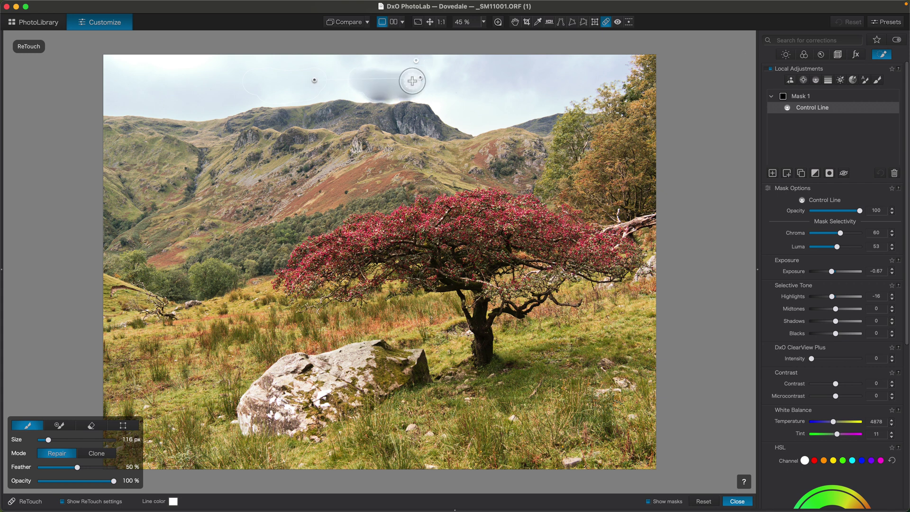
left_click_drag(313, 82, 534, 90)
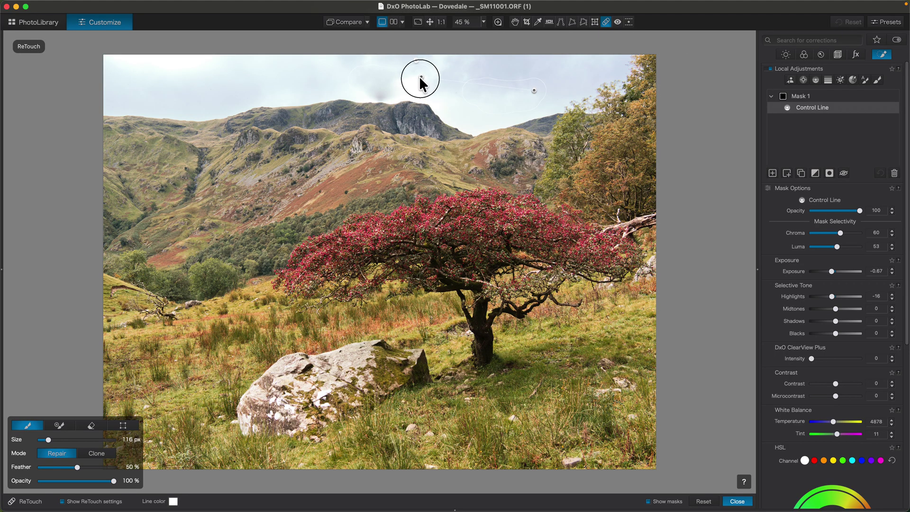
mouse_move(420, 86)
left_mouse_down()
mouse_move(369, 103)
mouse_move(411, 103)
left_mouse_up()
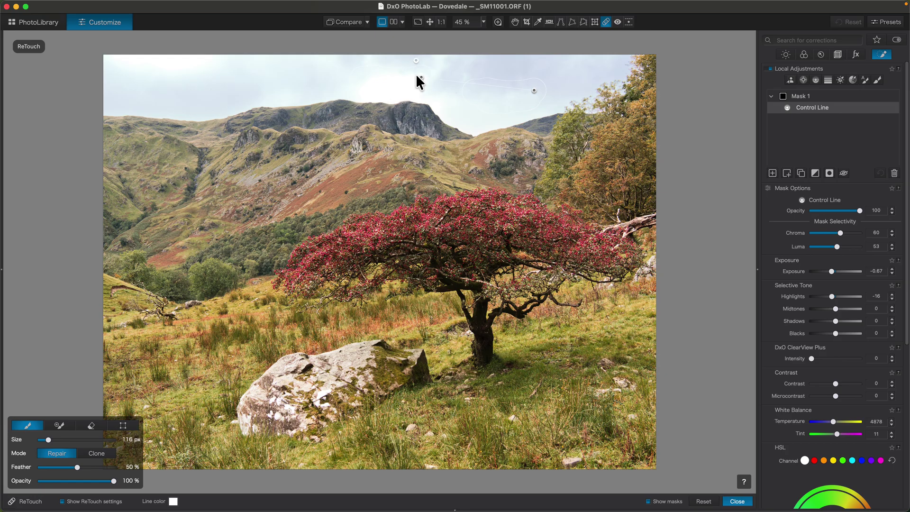
left_click_drag(77, 468, 59, 468)
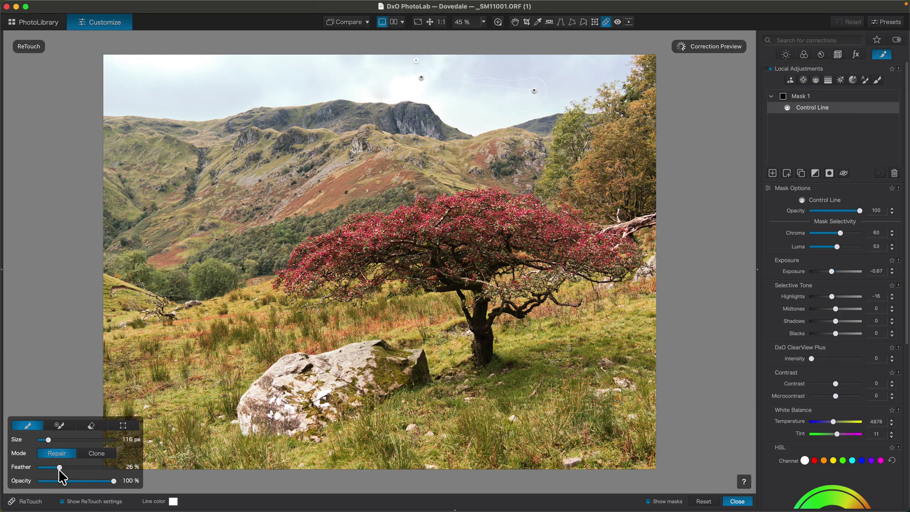
Step: Add one more upper-sky repair spot, shift its source up and left, and close retouching
left_click(423, 79)
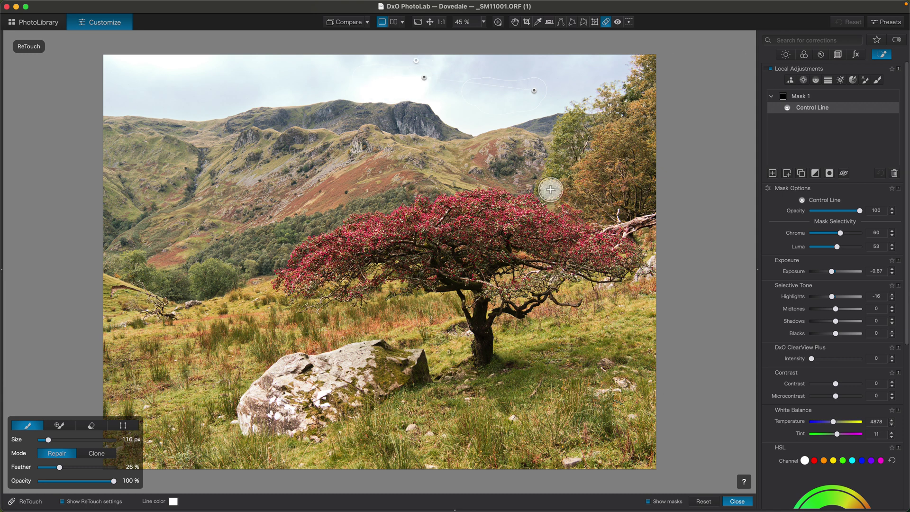
left_click_drag(533, 90, 521, 79)
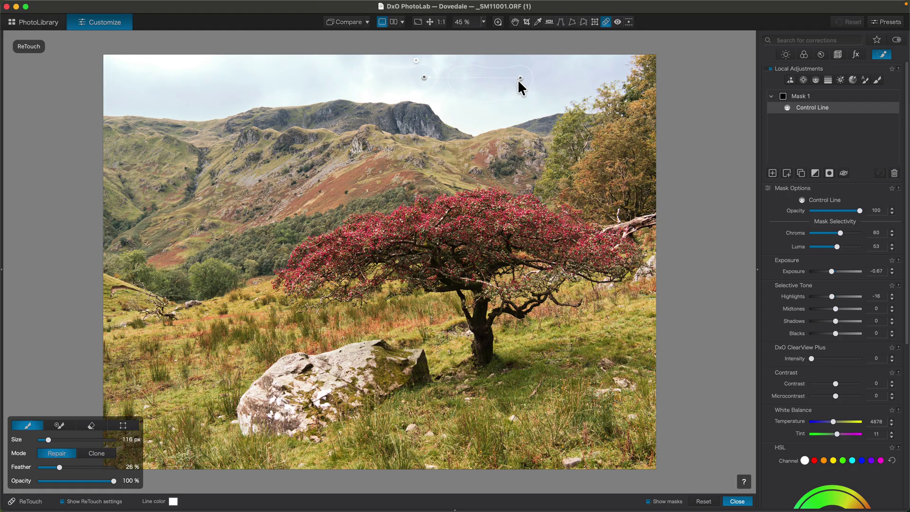
left_click(738, 501)
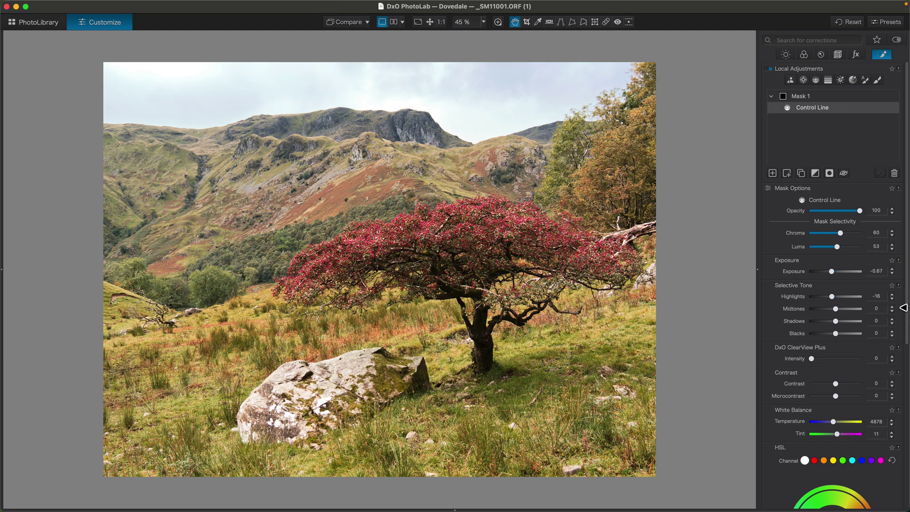
Step: Show the Color tab with its Color Negative Film, Kodak Portra 400 rendering and HSL wheel
left_click(803, 54)
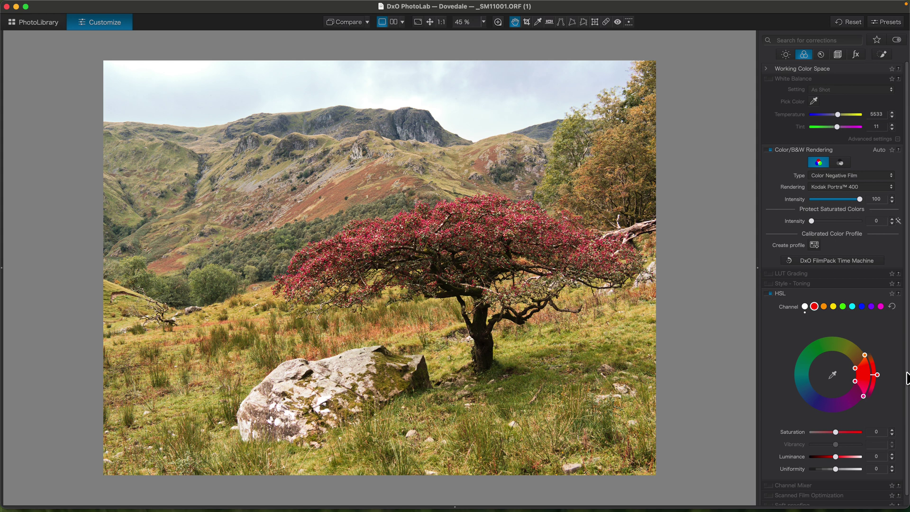
Step: Raise the red HSL channel to saturation 26 and luminance 9 to deepen the tree's leaves
scroll(905, 386, "down", 1)
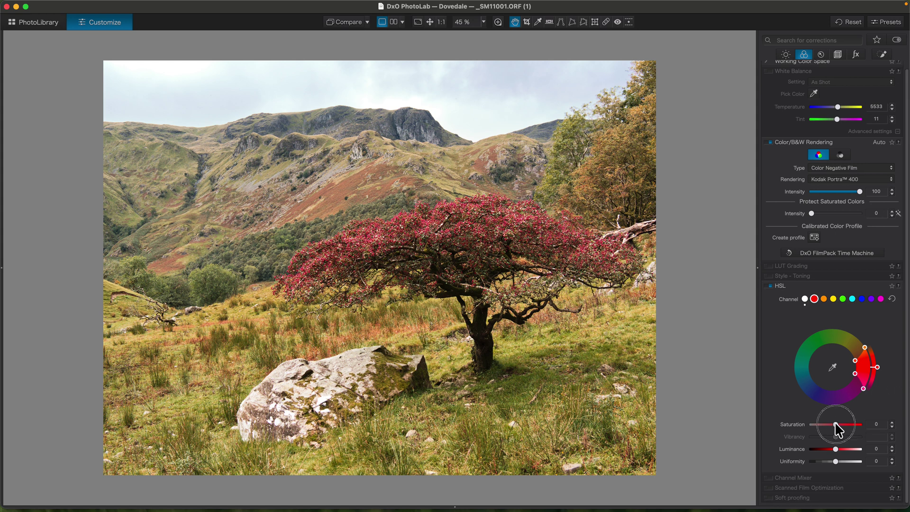
left_click_drag(838, 424, 838, 456)
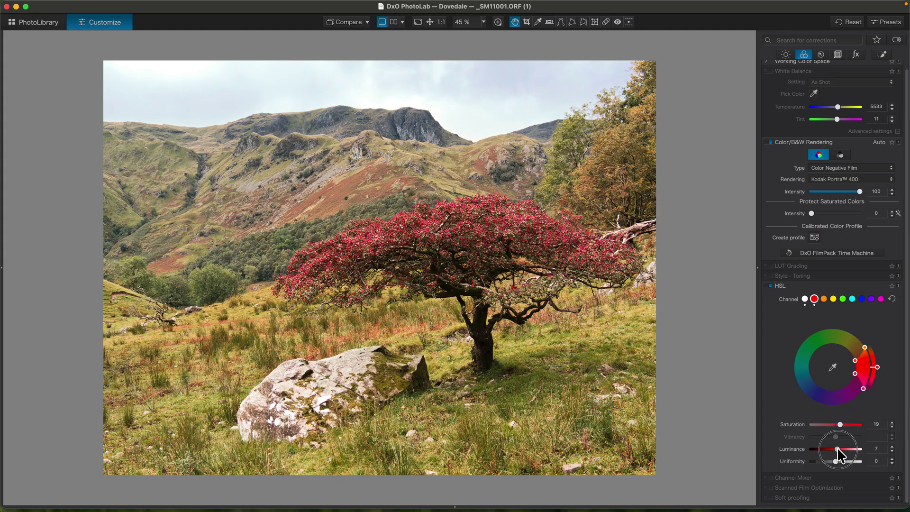
left_click_drag(839, 424, 837, 453)
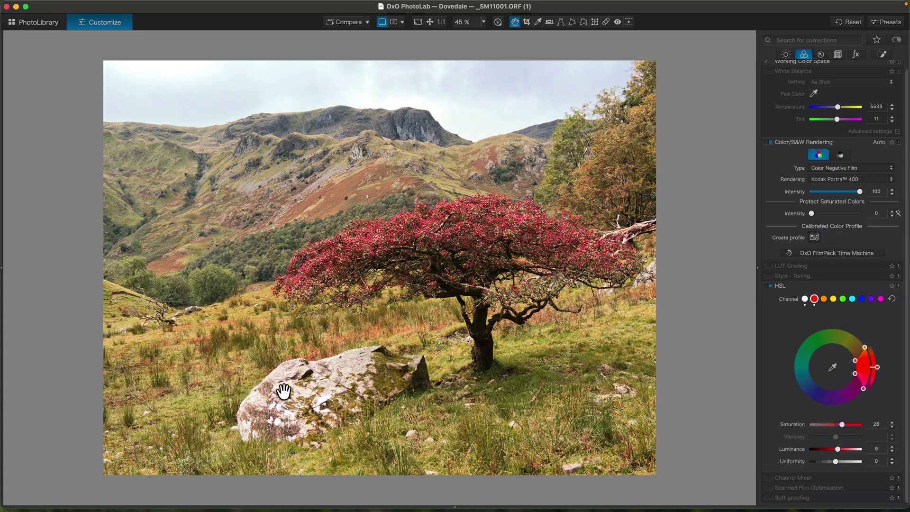
Step: Add a new AI Mask local adjustment covering the boulder
left_click(882, 54)
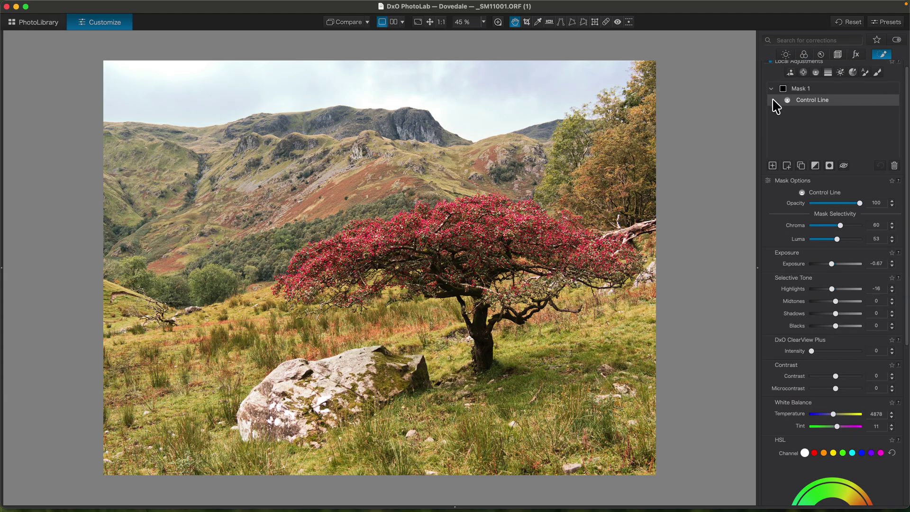
left_click(778, 129)
left_click(789, 72)
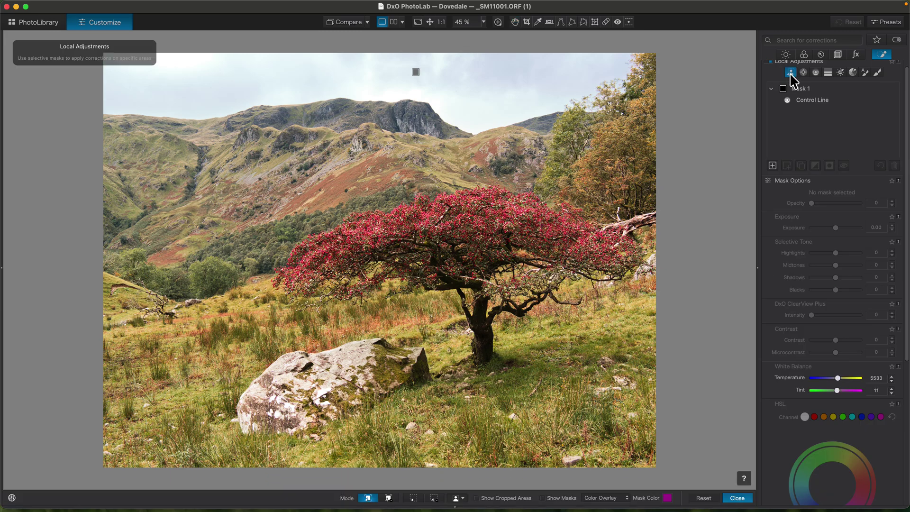
left_click(313, 387)
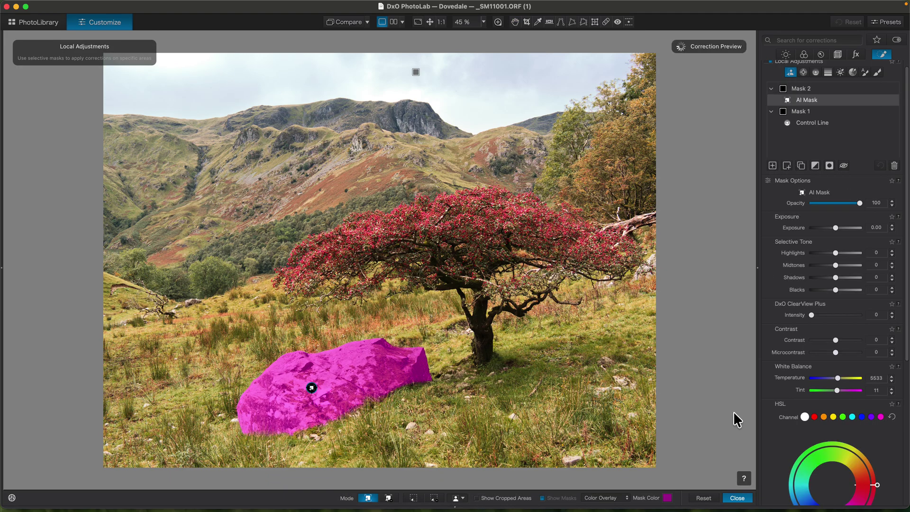
Step: Give the boulder mask microcontrast 28 and highlights 13, then compare with the original
left_click_drag(835, 353, 847, 360)
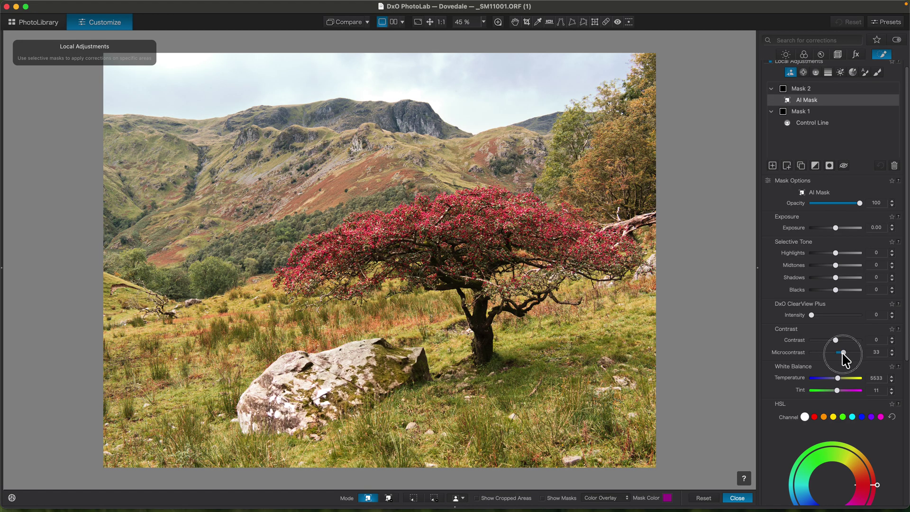
left_click_drag(844, 359, 841, 358)
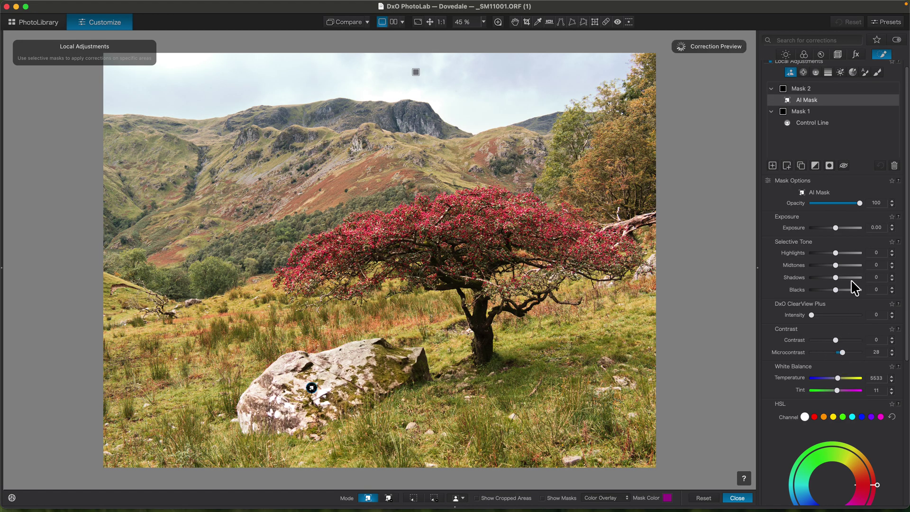
left_click_drag(836, 254, 838, 253)
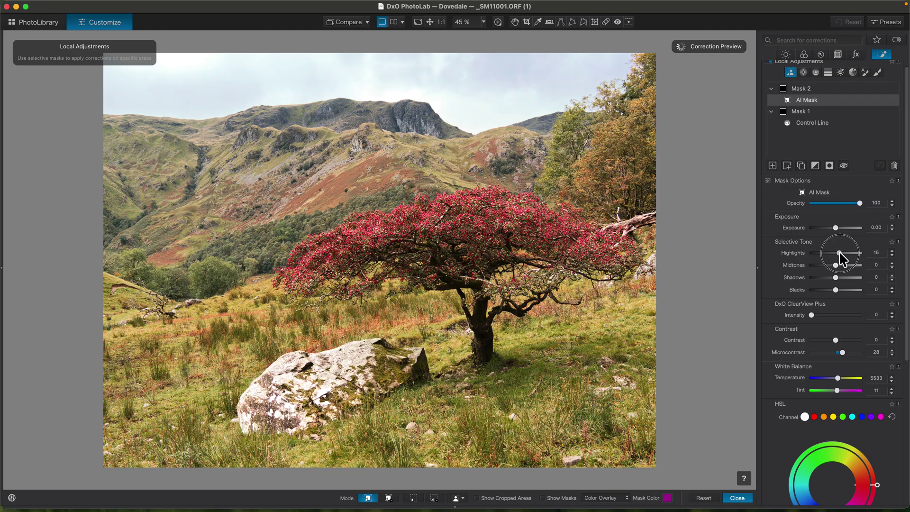
left_click_drag(839, 252, 839, 252)
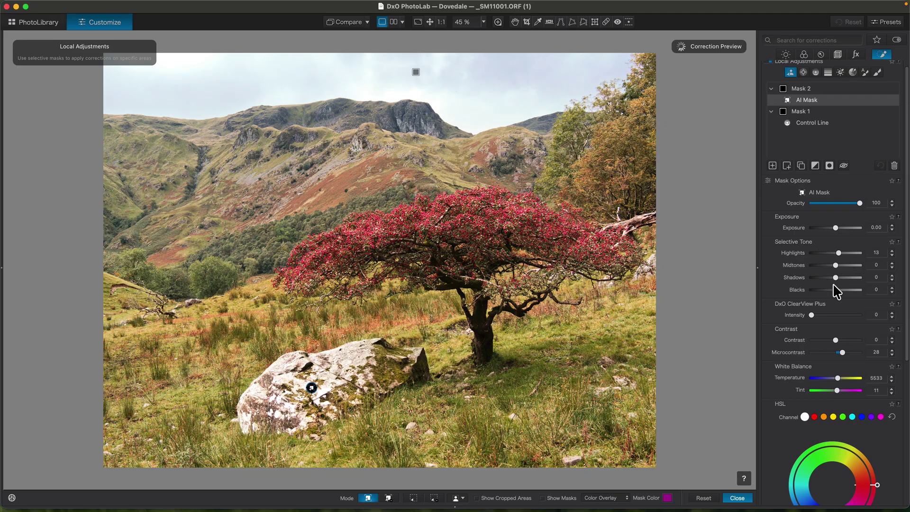
left_click(737, 497)
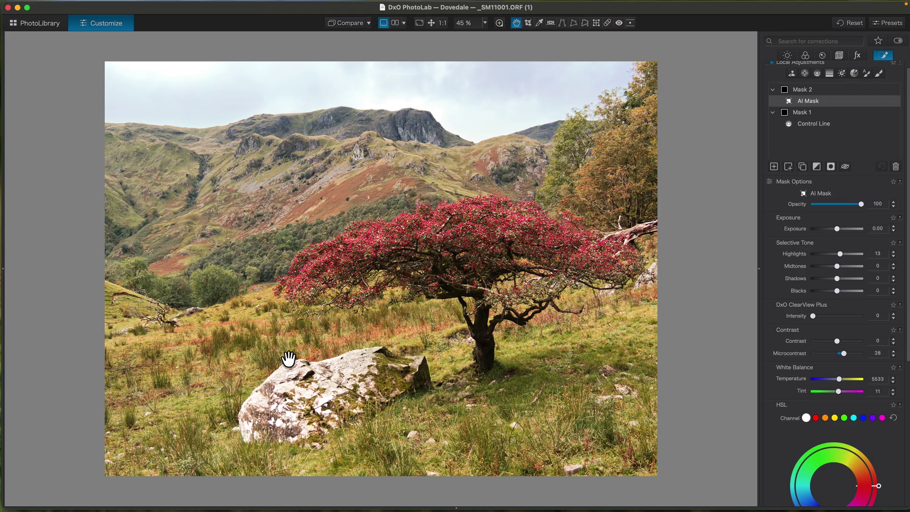
left_click(338, 22)
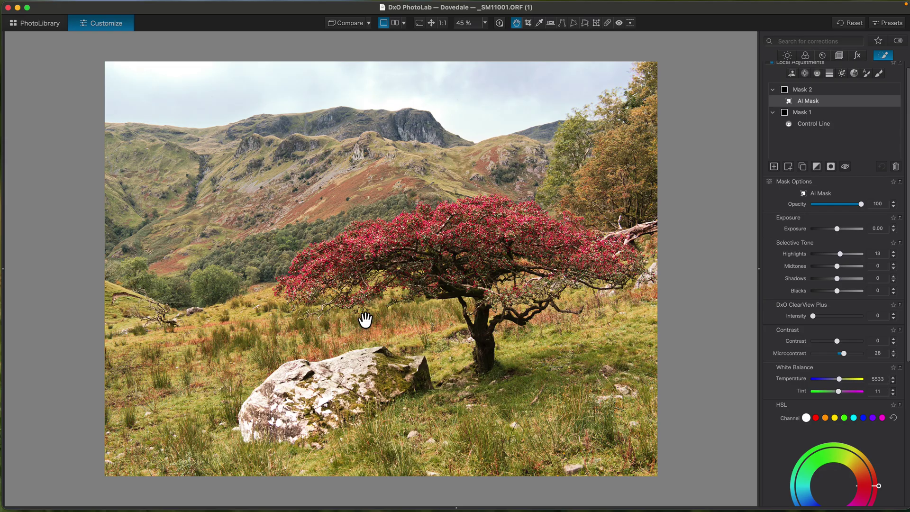
Step: Copy the tree photo's correction settings from the Image menu
mouse_move(155, 5)
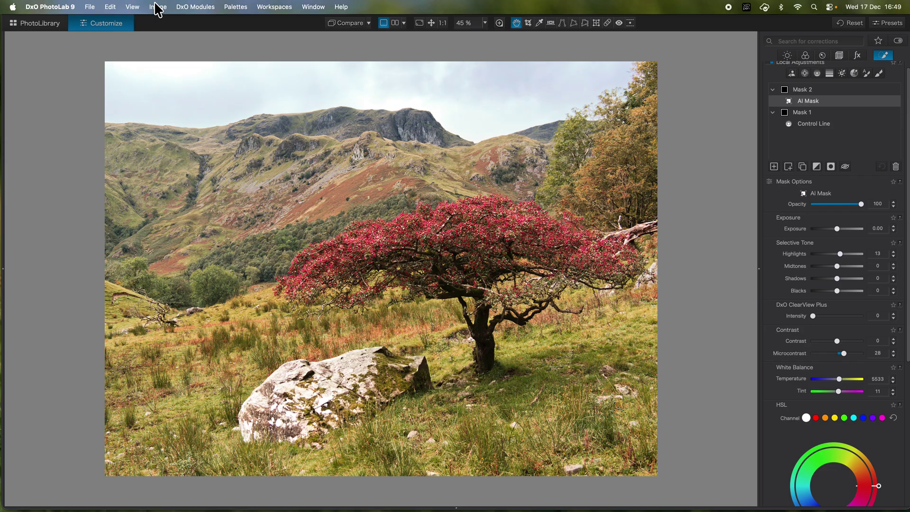
left_click(158, 7)
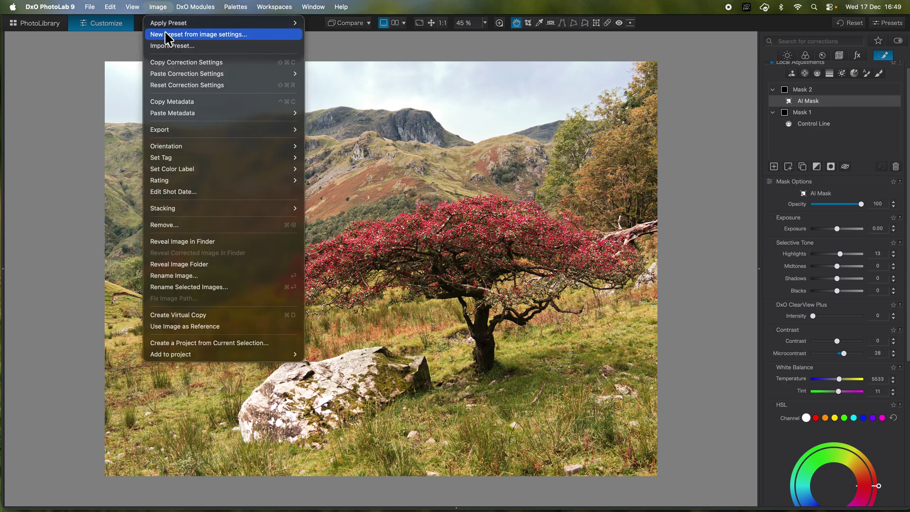
left_click(180, 65)
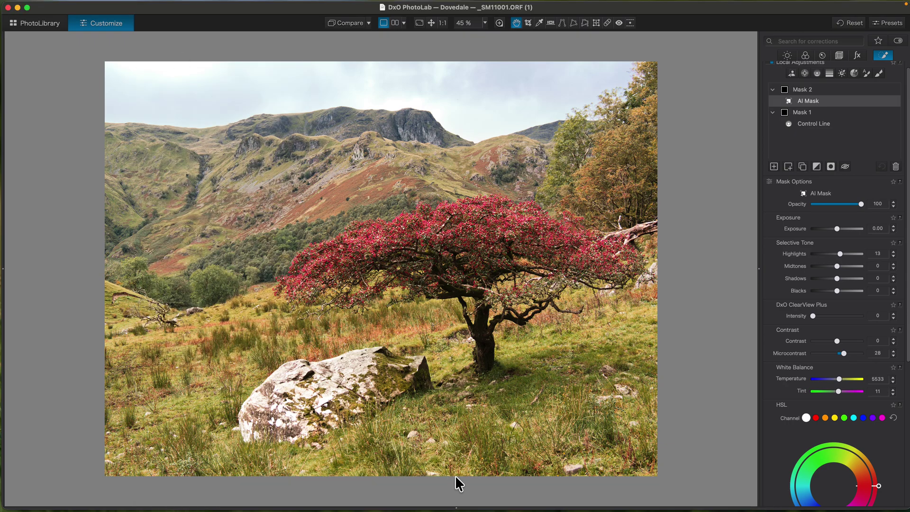
Step: Open _SM11003.ORF from the filmstrip, then hide the strip and fit the photo to screen
left_click(456, 501)
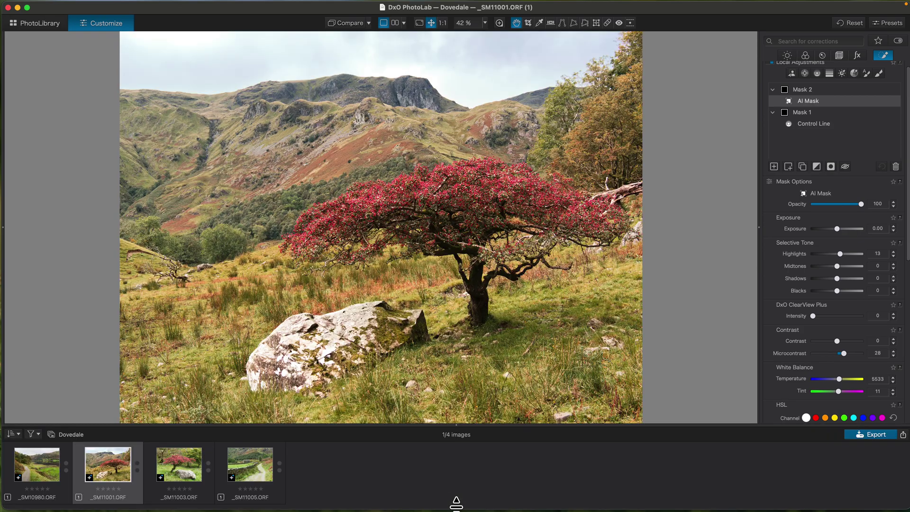
left_click(179, 471)
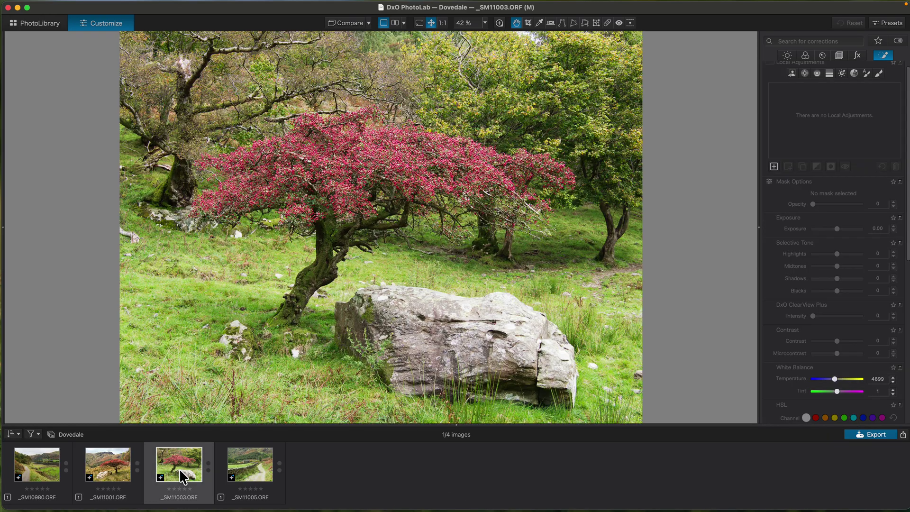
left_click(579, 423)
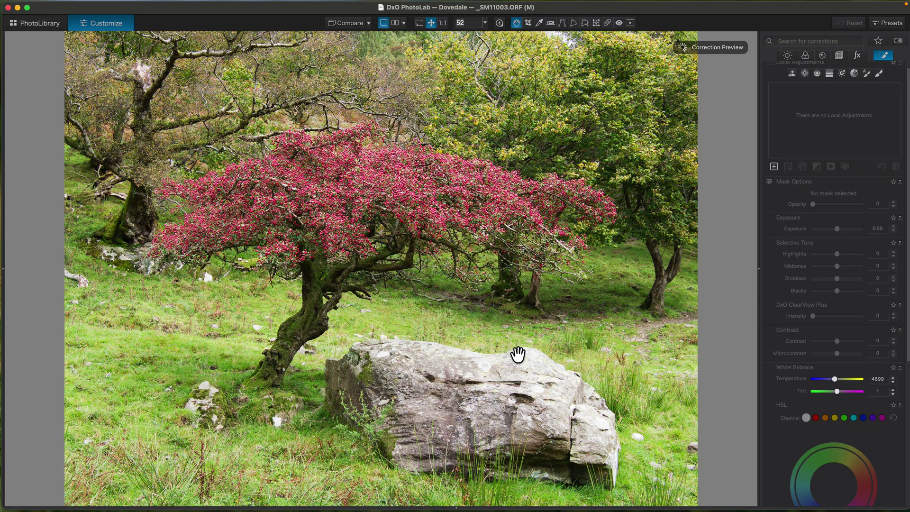
key("super+0")
mouse_move(86, 7)
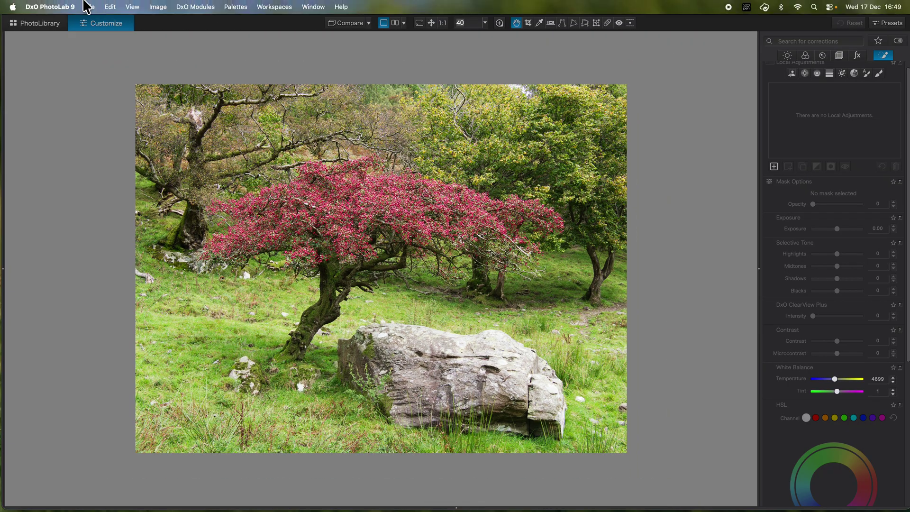
Step: Paste the copied corrections onto _SM11003.ORF, excluding Local Adjustments and ReTouch
left_click(159, 7)
mouse_move(180, 75)
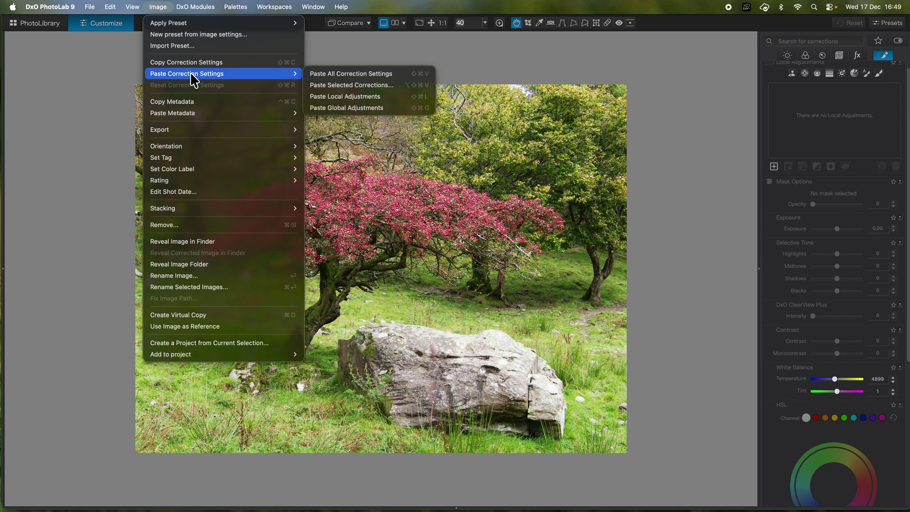
left_click(337, 88)
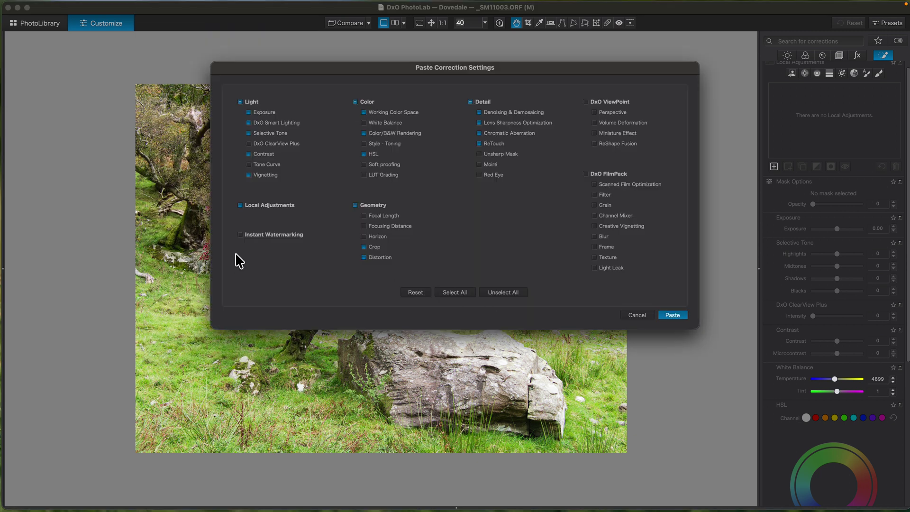
left_click(240, 205)
left_click(479, 144)
left_click(679, 315)
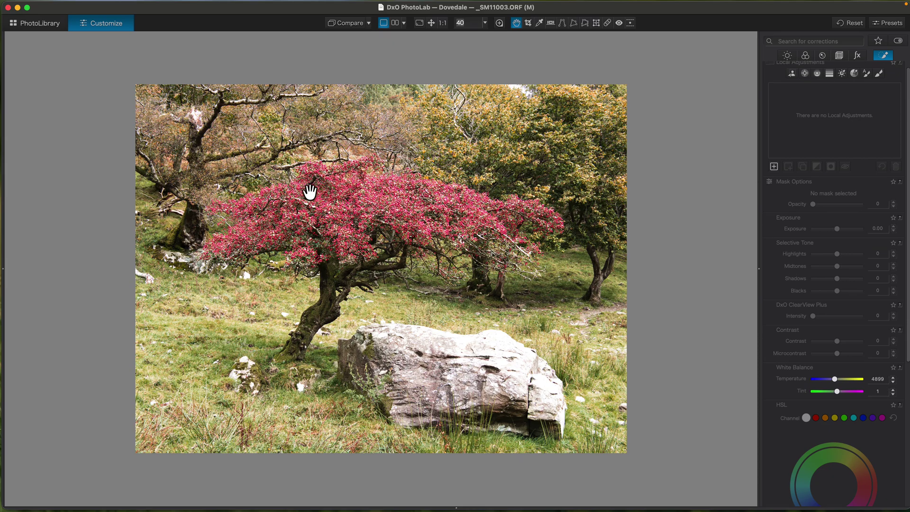
Step: Lower the red HSL luminance to about 5 and patch a blemish along the top edge
left_click(805, 55)
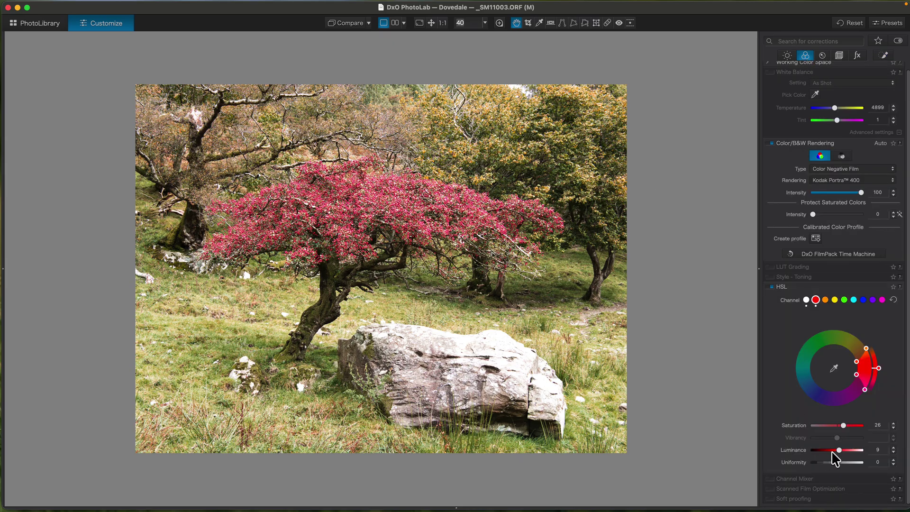
left_click_drag(838, 449, 836, 450)
left_click(605, 21)
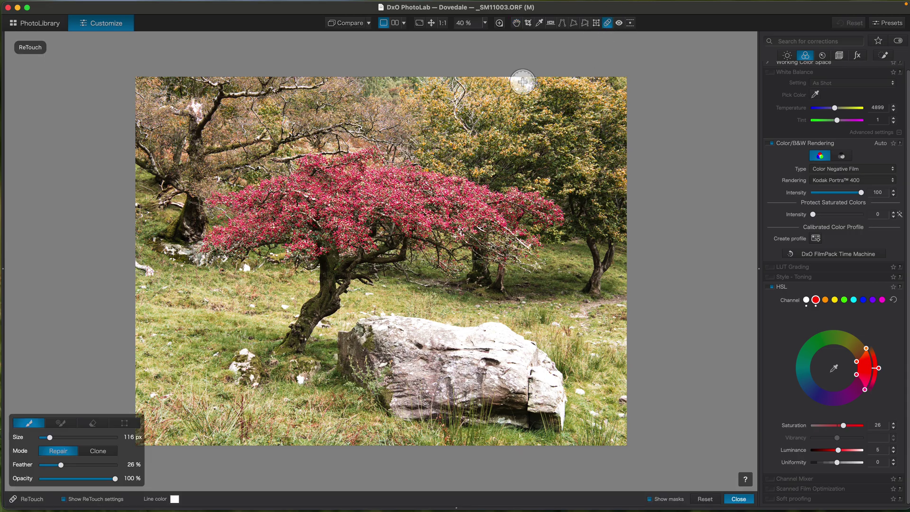
left_click_drag(522, 81, 513, 80)
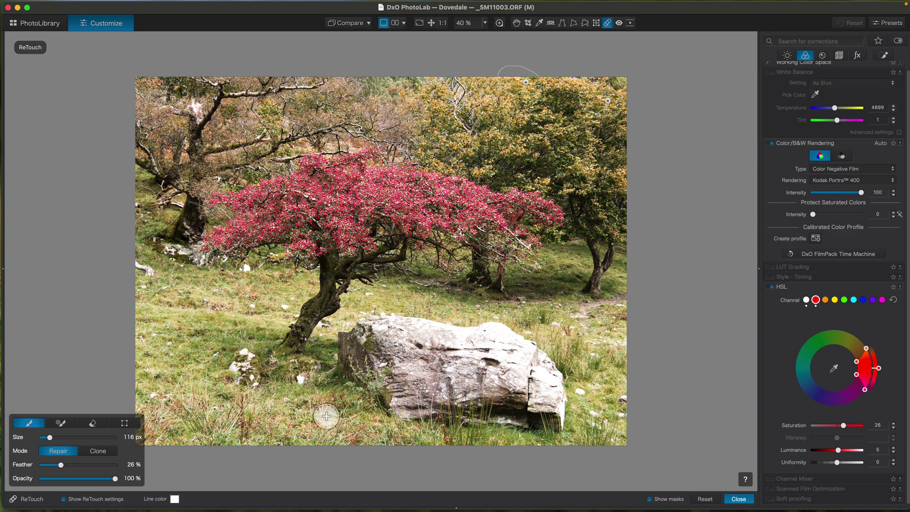
left_click(884, 56)
left_click(791, 74)
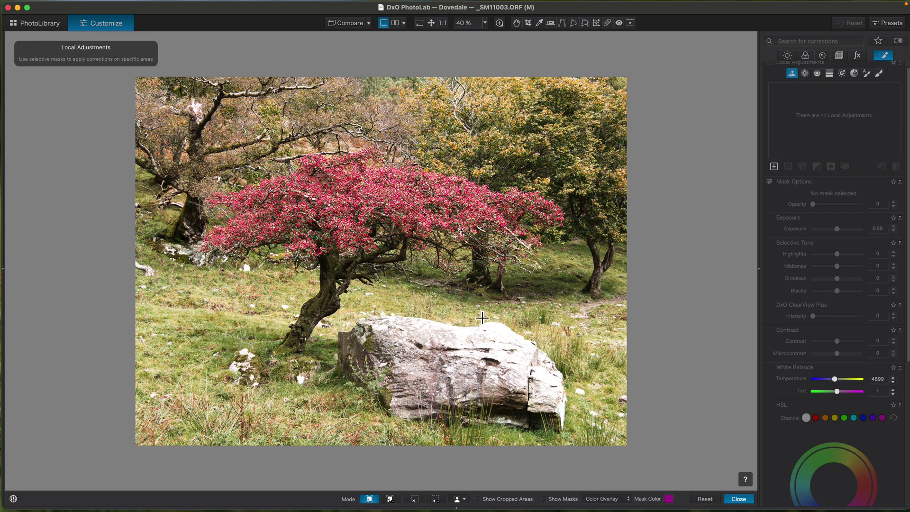
Step: AI-mask the big rock, set exposure -0.14 and highlights -33, then close local adjustments
left_click(445, 358)
left_click(457, 349)
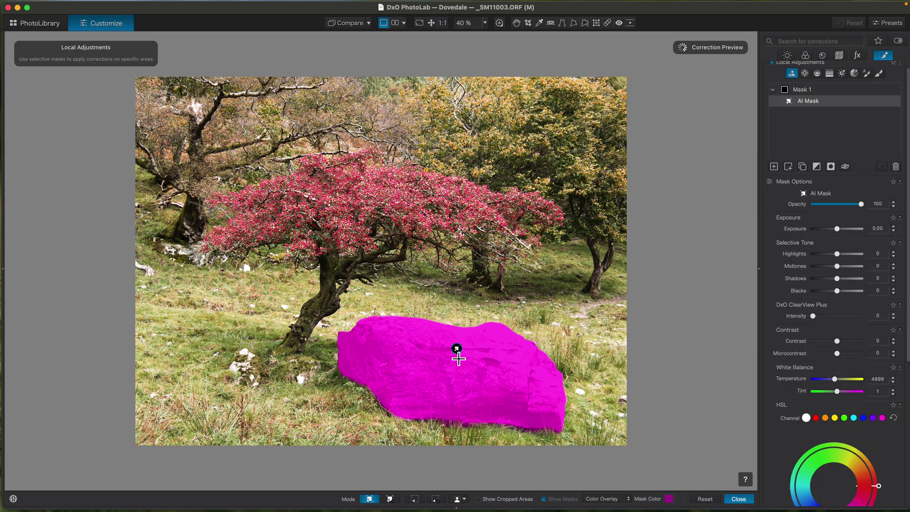
left_click_drag(840, 229, 829, 253)
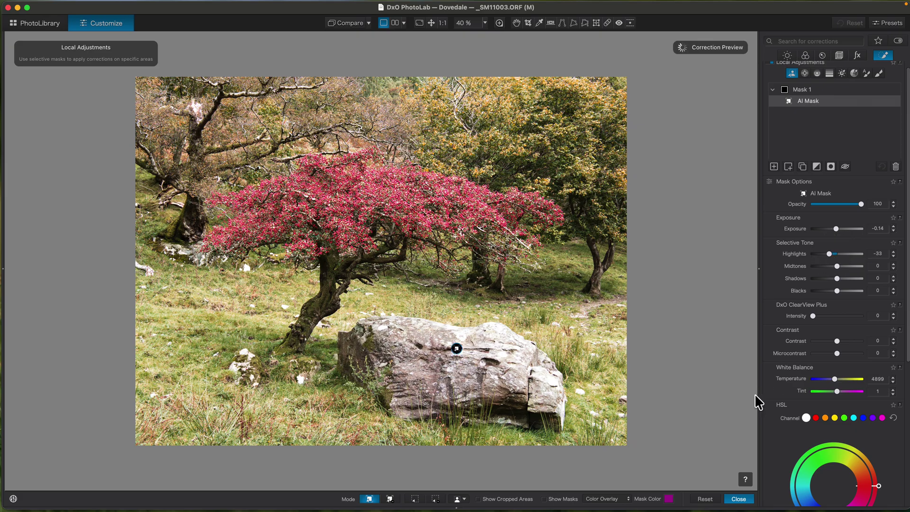
left_click(786, 55)
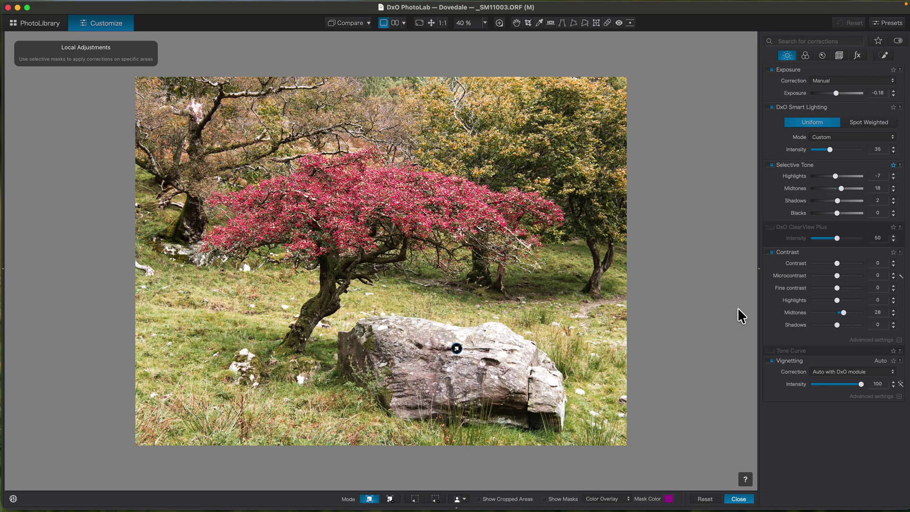
left_click(739, 499)
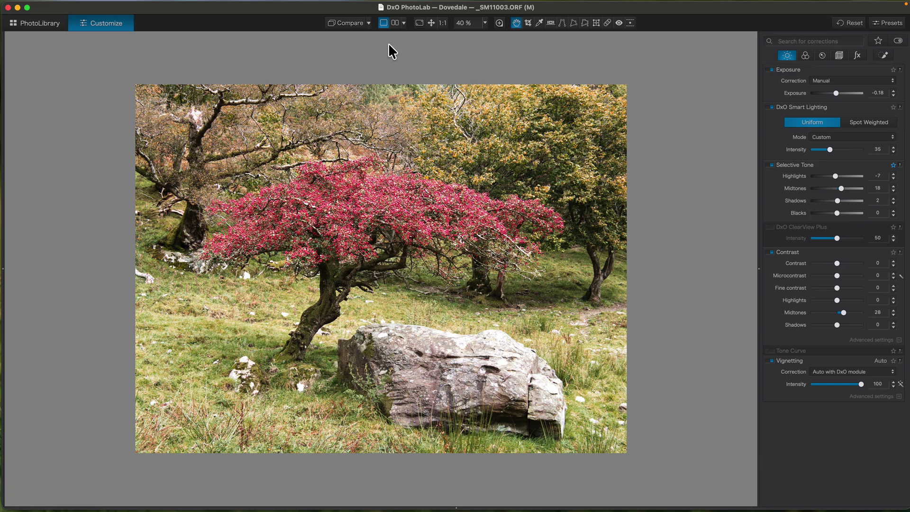
Step: Compare _SM11003.ORF with its original, then view _SM10980 in the filmstrip and return
left_click(351, 23)
mouse_move(432, 510)
left_click(461, 502)
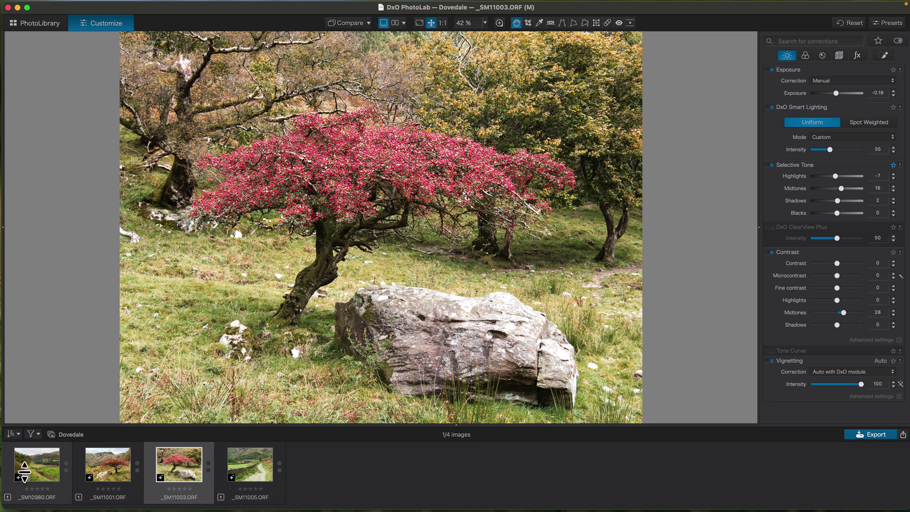
left_click(47, 463)
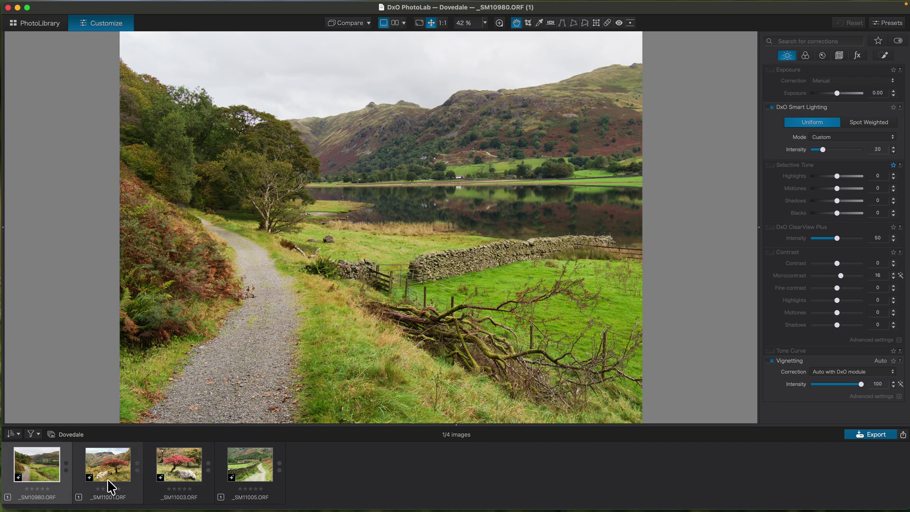
left_click(167, 471)
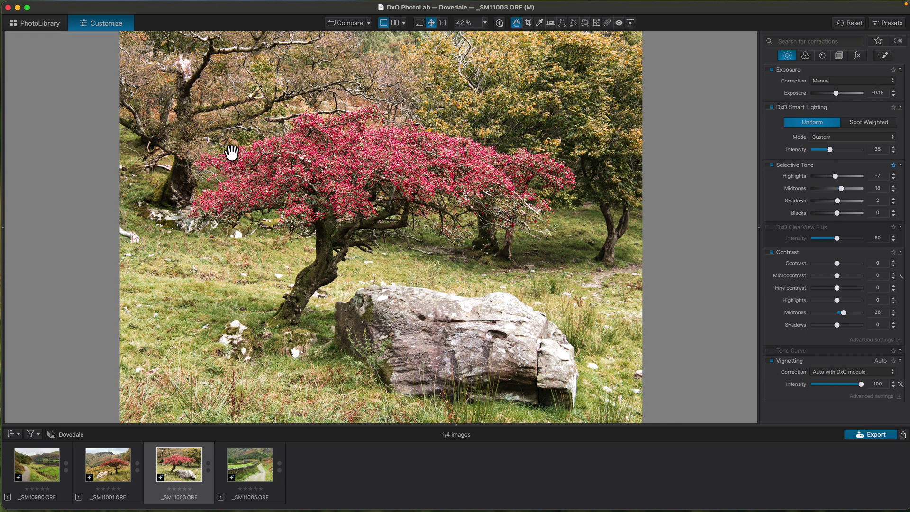
Step: Copy the red-tree photo's correction settings
mouse_move(195, 4)
left_click(158, 7)
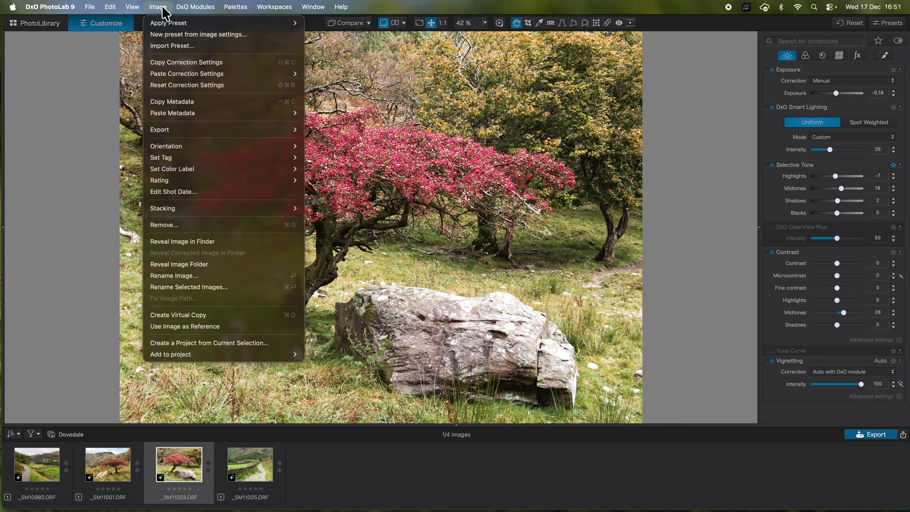
left_click(171, 62)
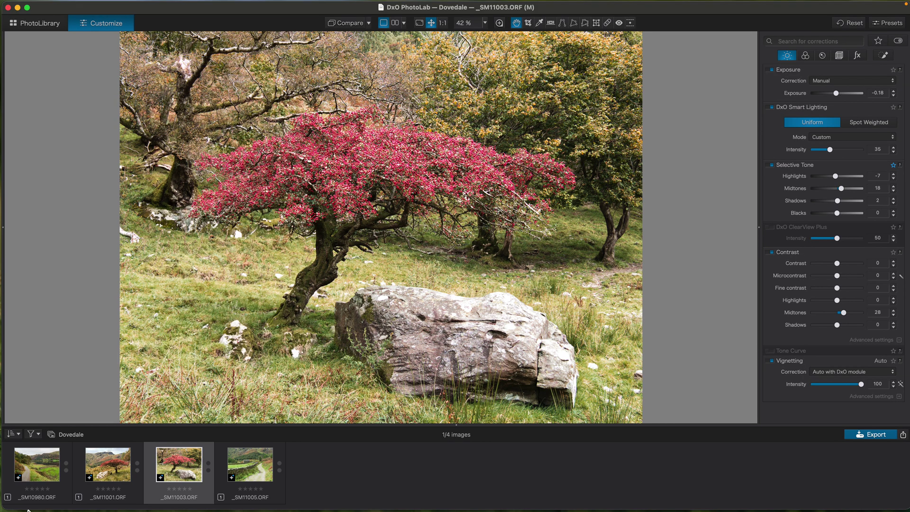
Step: Paste the selected corrections, minus ReTouch, onto _SM10980.ORF
left_click(38, 456)
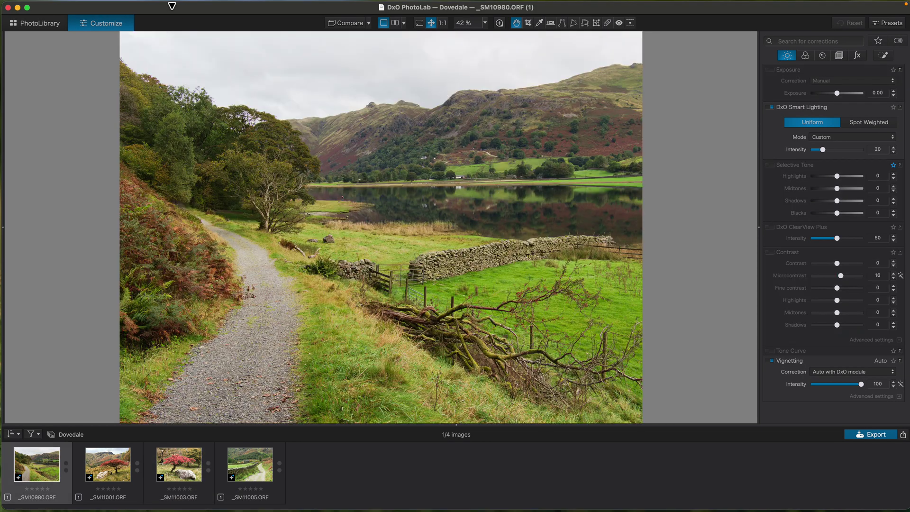
left_click(161, 7)
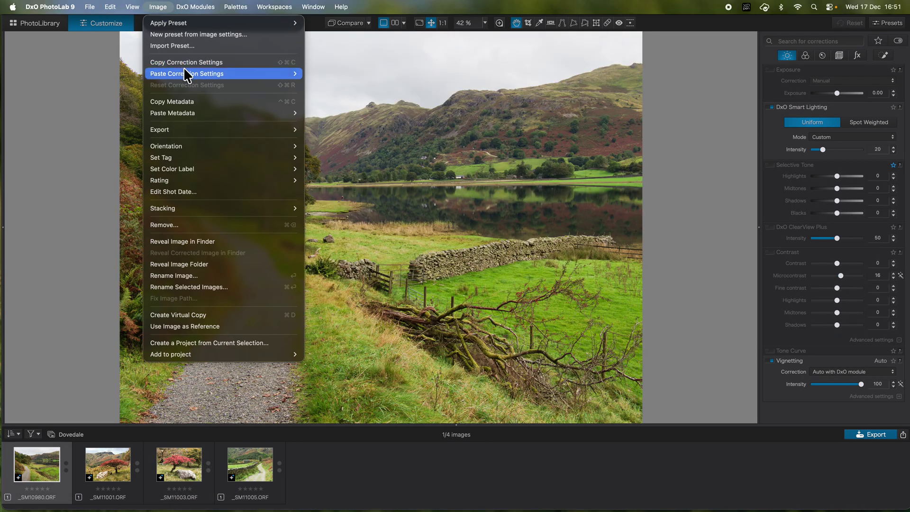
mouse_move(183, 74)
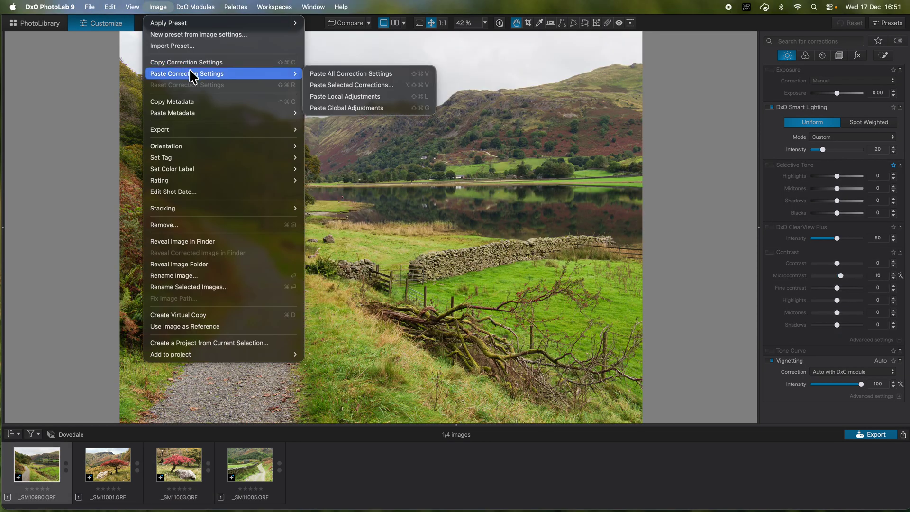
left_click(353, 85)
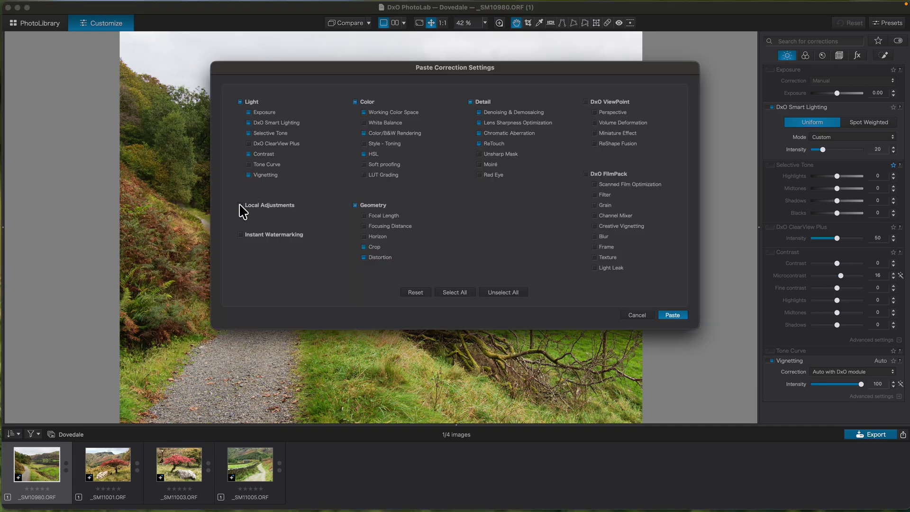
left_click(479, 144)
left_click(669, 316)
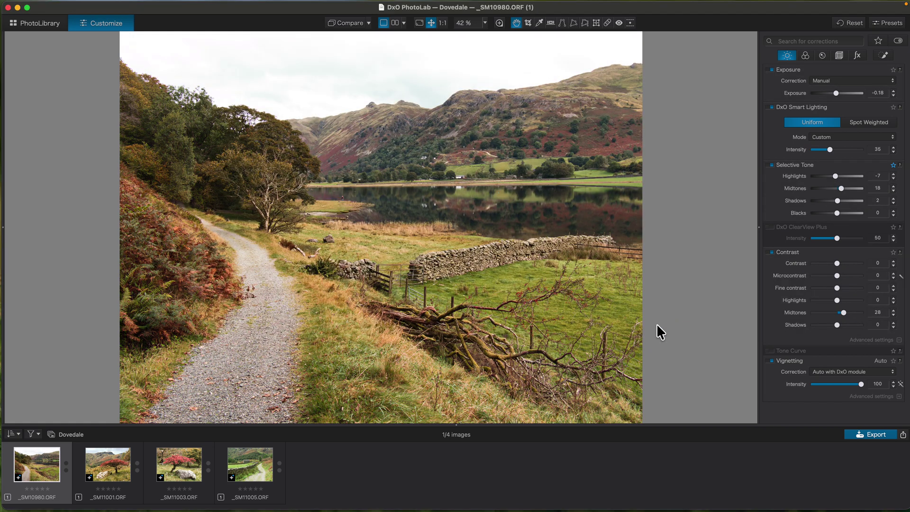
Step: Reset the red HSL channel's saturation and luminance to 0
left_click(805, 55)
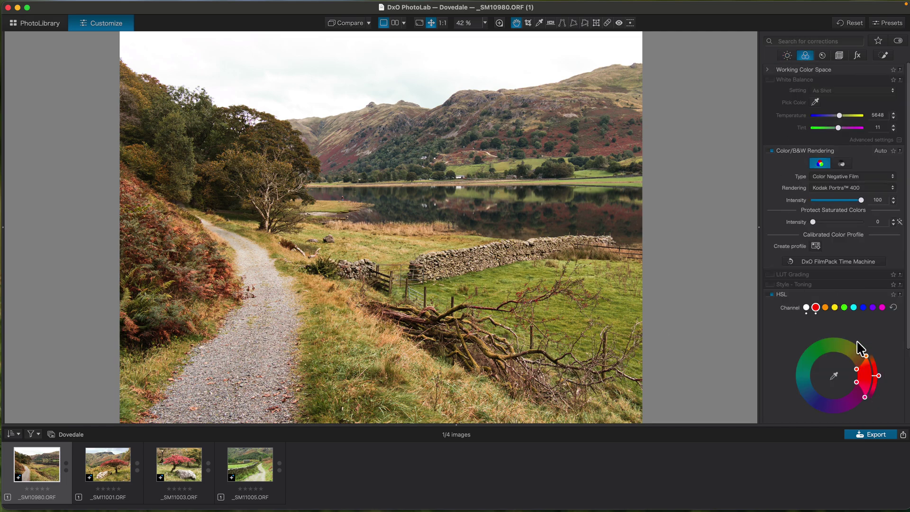
left_click(908, 326)
scroll(895, 349, "down", 3)
left_click(815, 248)
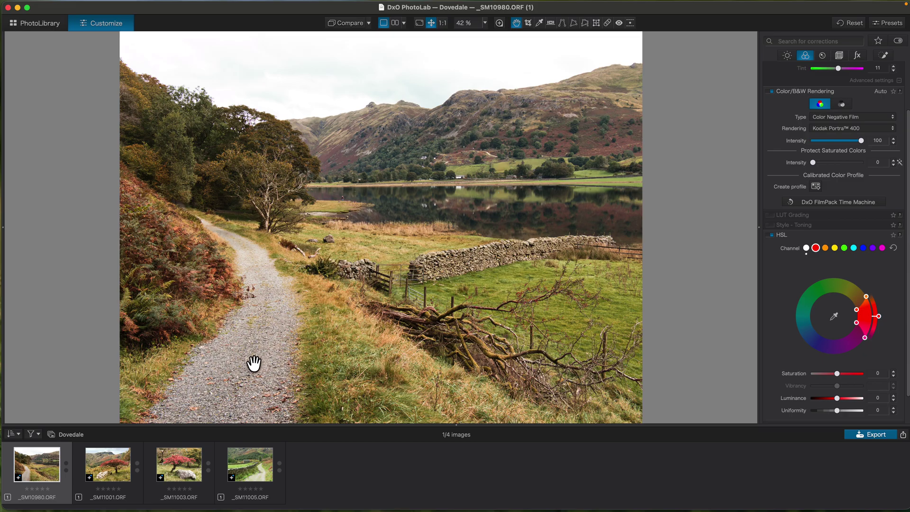
scroll(248, 331, "down", 2)
scroll(247, 331, "up", 2)
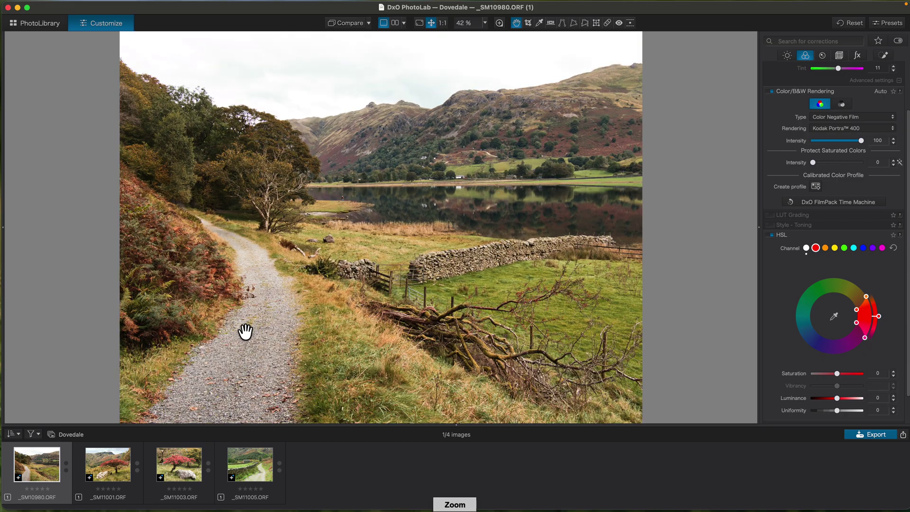
scroll(243, 327, "down", 2)
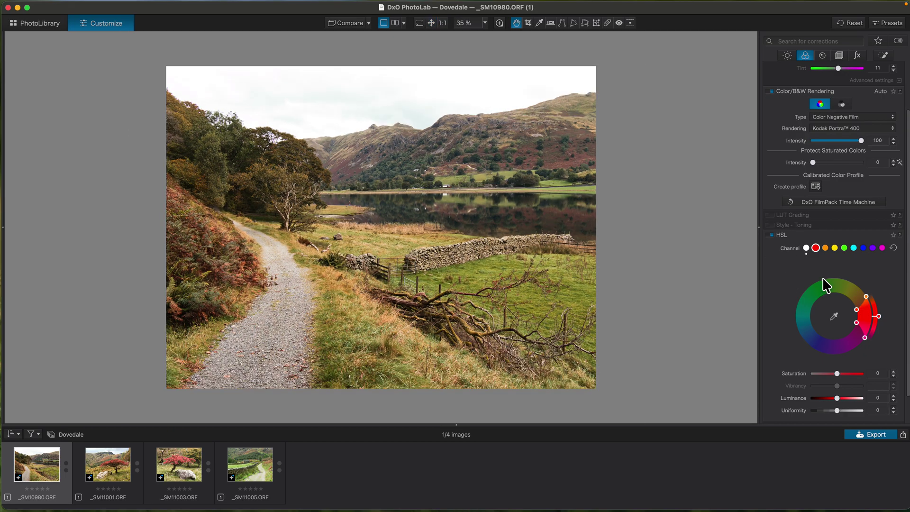
Step: Lower the red HSL saturation slightly on the lake photo
left_click_drag(906, 265, 904, 270)
left_click(835, 364)
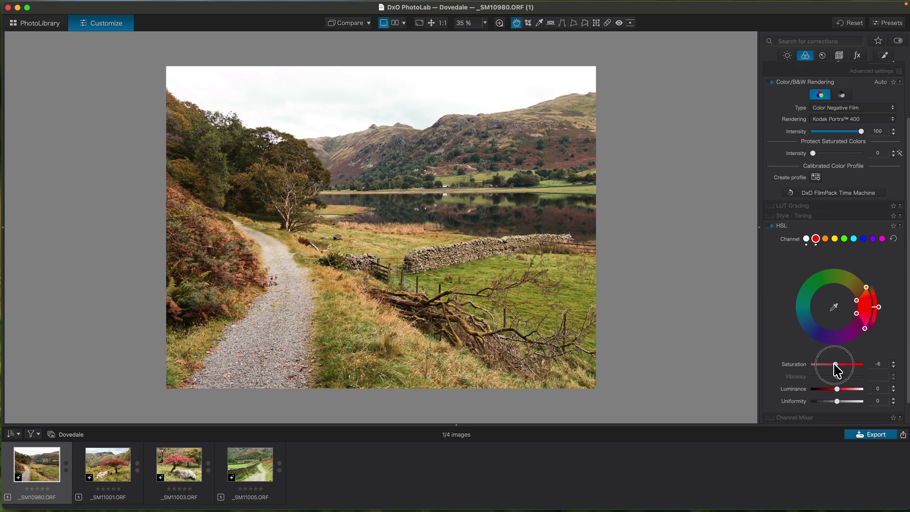
left_click_drag(835, 367, 836, 366)
left_click_drag(908, 312, 908, 310)
Step: Set Selective Tone midtones to 22 and shadows to 7, and enable ClearView Plus at 7
left_click(787, 56)
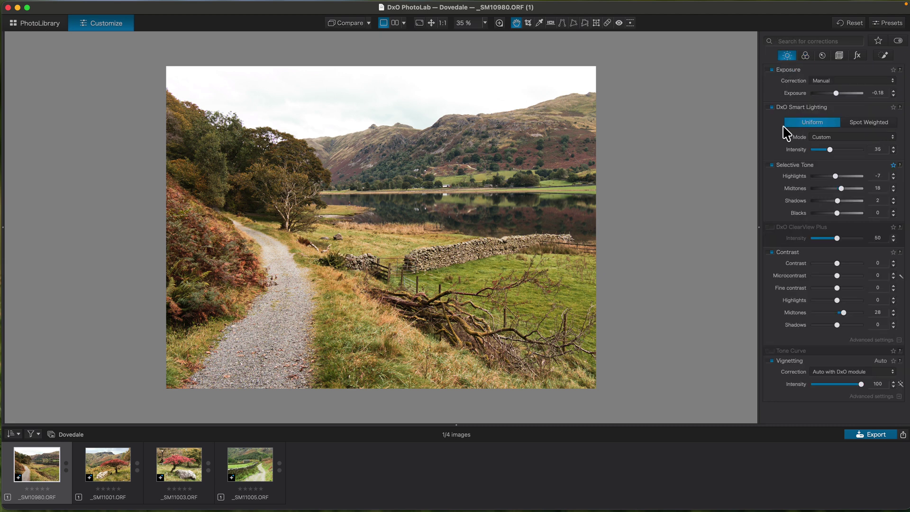
left_click(841, 188)
left_click_drag(843, 189, 841, 190)
left_click_drag(836, 239, 814, 241)
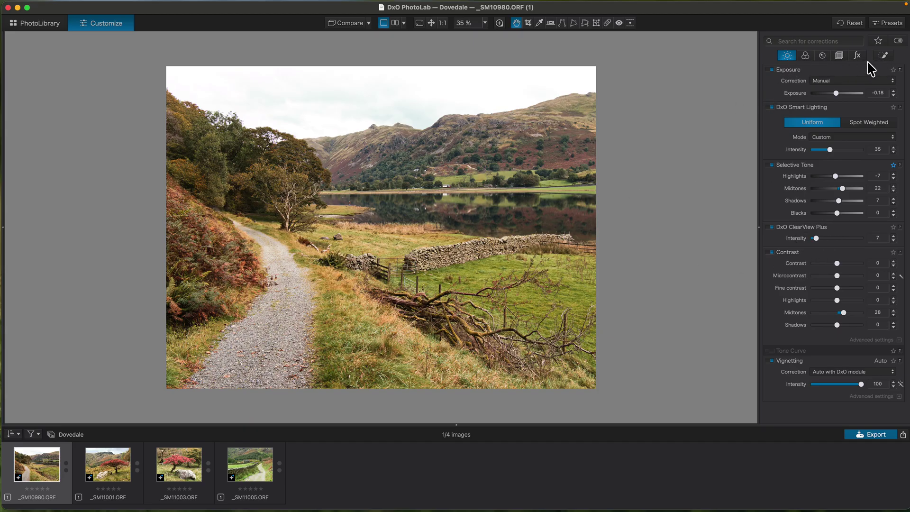
Step: Draw a Control Line mask over the lake photo's sky
left_click(884, 56)
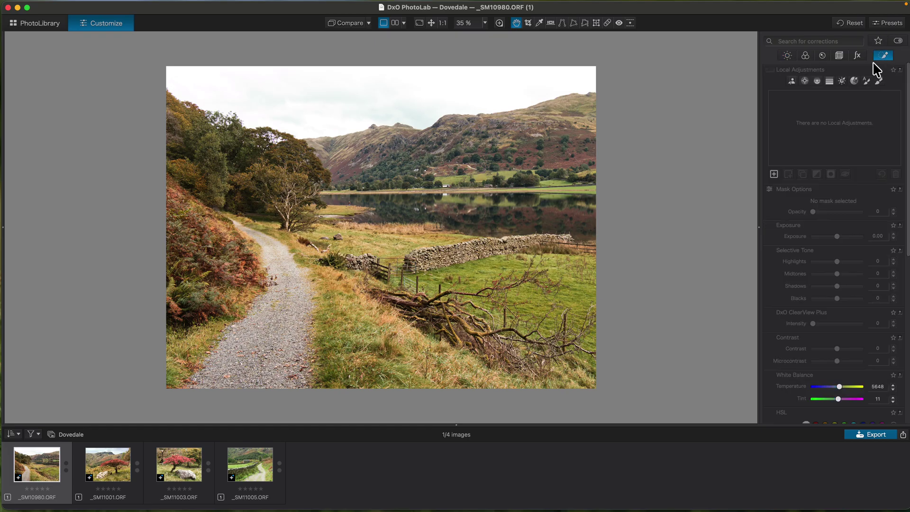
left_click(817, 81)
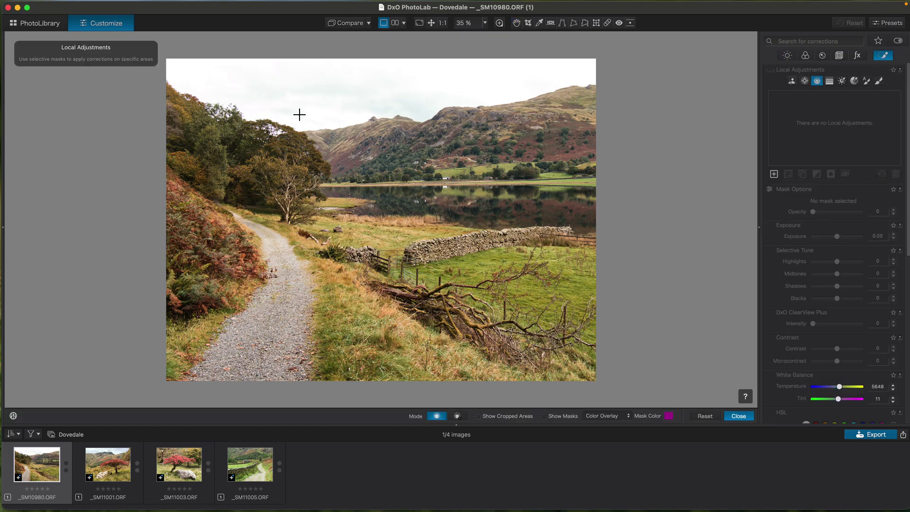
left_click_drag(323, 115, 323, 149)
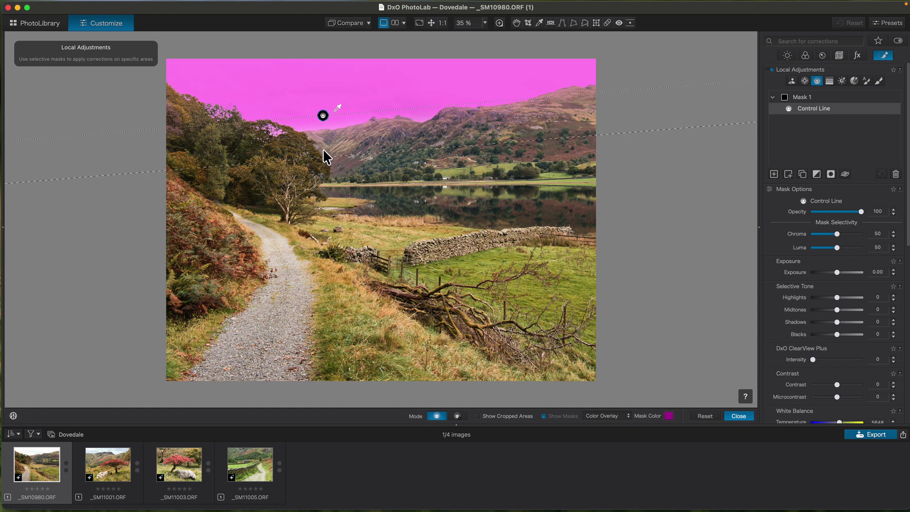
Step: Set the sky mask to exposure -0.23, highlights -11, ClearView Plus 9, temperature 5243
left_click(836, 272)
left_click_drag(837, 273, 836, 274)
left_click_drag(836, 301, 834, 300)
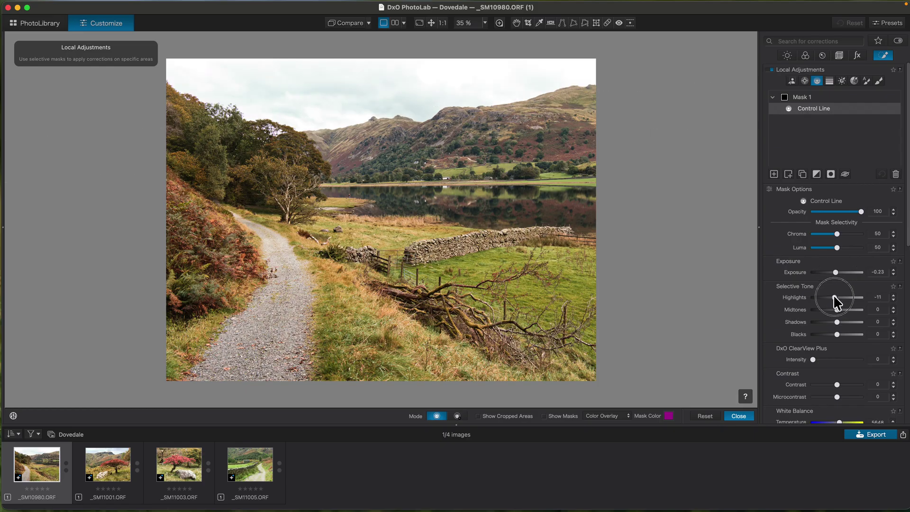
left_click_drag(811, 365, 819, 361)
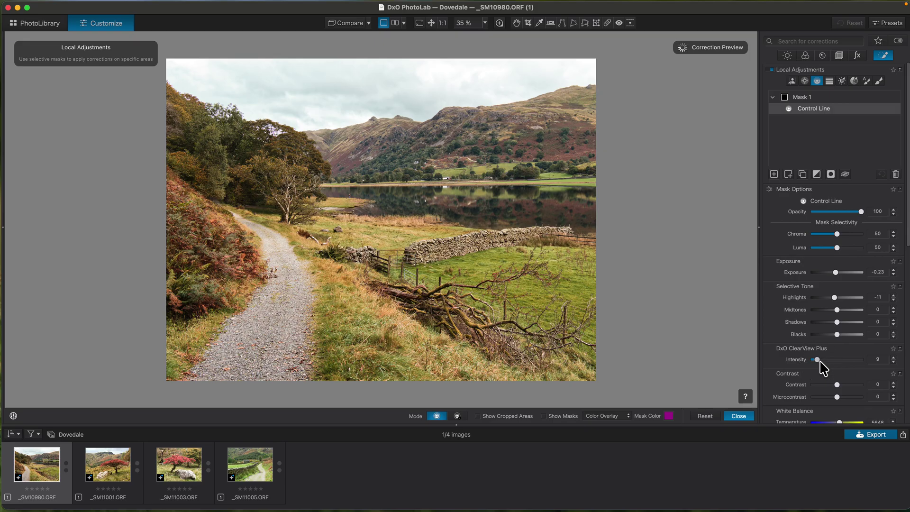
scroll(906, 237, "down", 5)
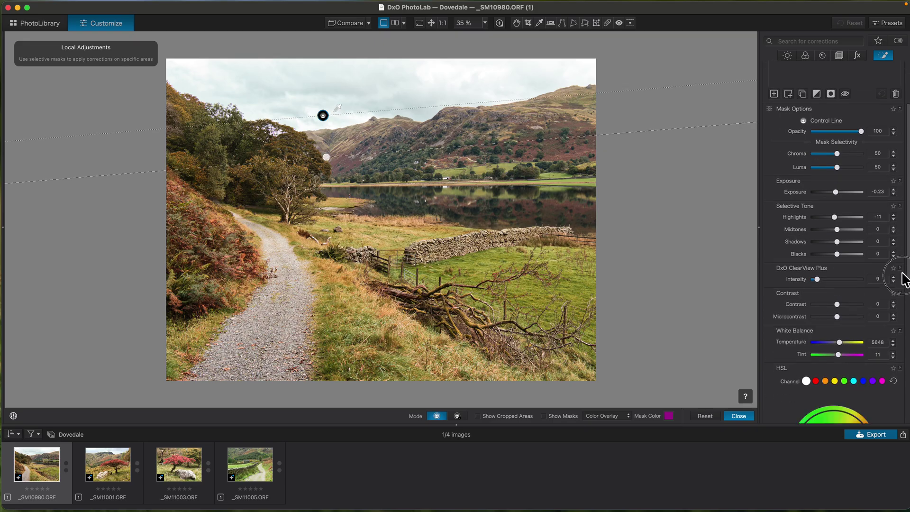
left_click_drag(837, 283, 837, 283)
left_click(732, 417)
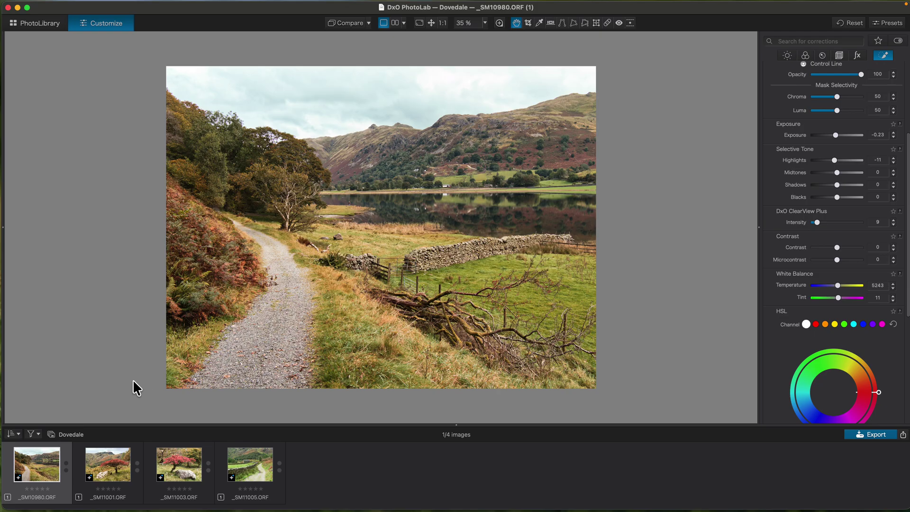
left_click(340, 22)
left_click(340, 22)
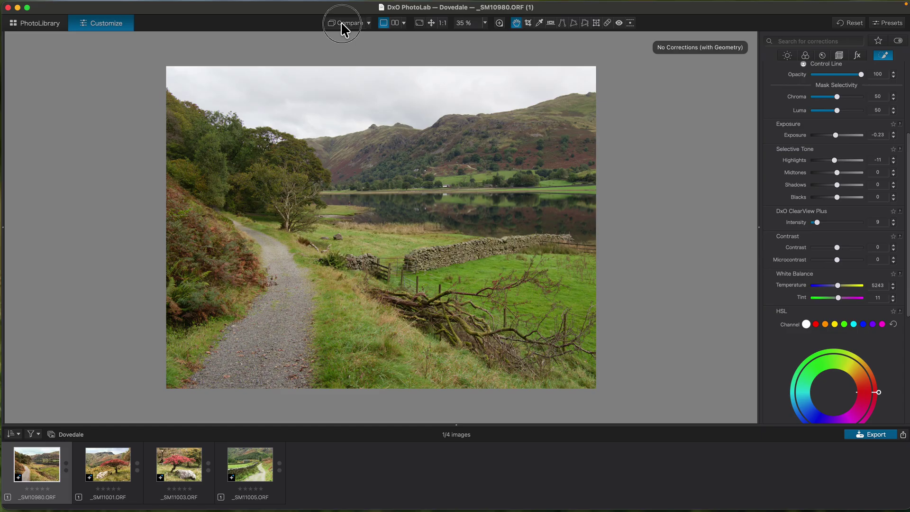
left_click_drag(340, 22, 341, 22)
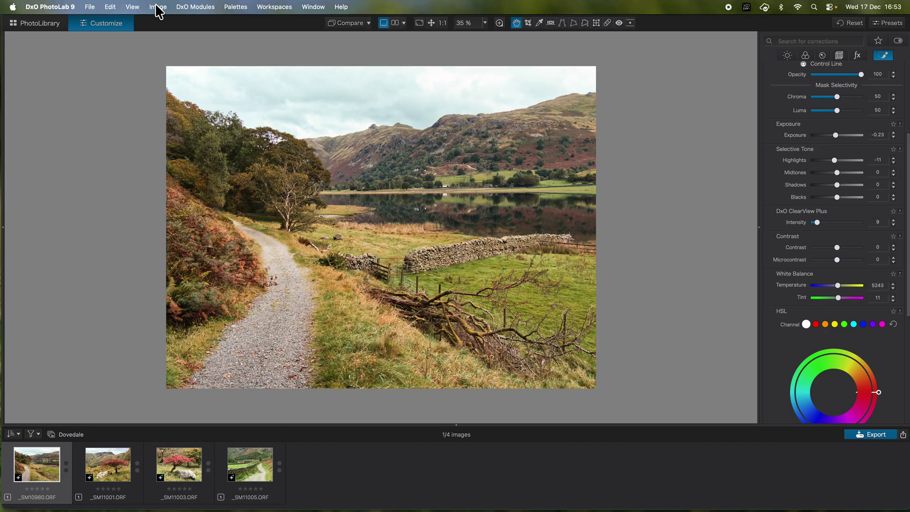
Step: Copy the lakeside photo's corrections and paste all except Local Adjustments onto _SM11005.ORF
left_click(157, 7)
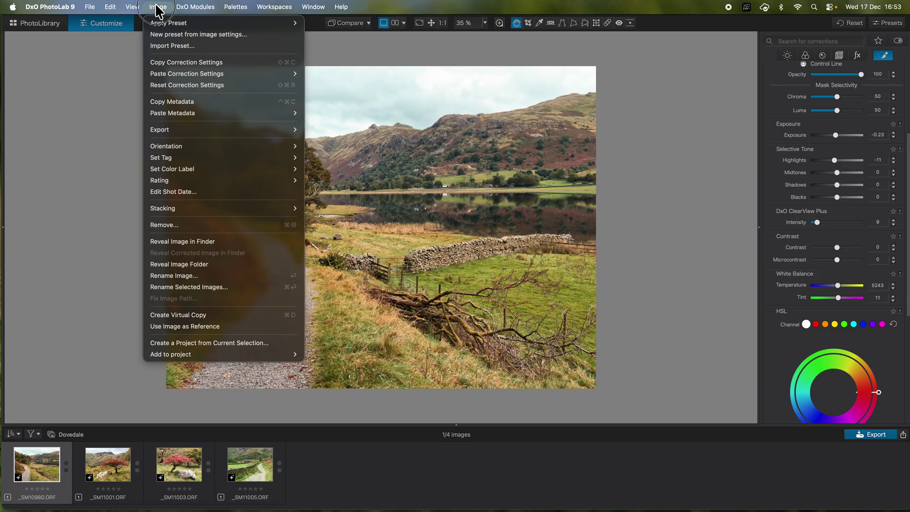
left_click(172, 62)
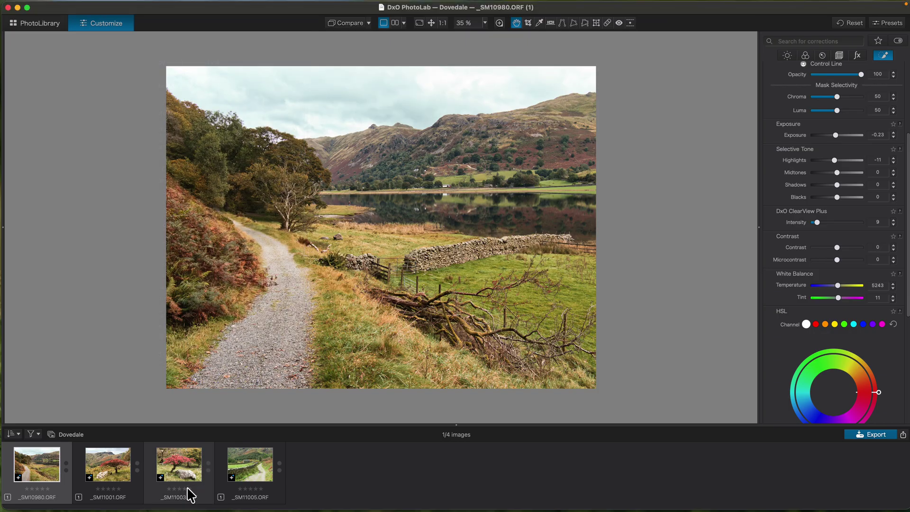
left_click(255, 462)
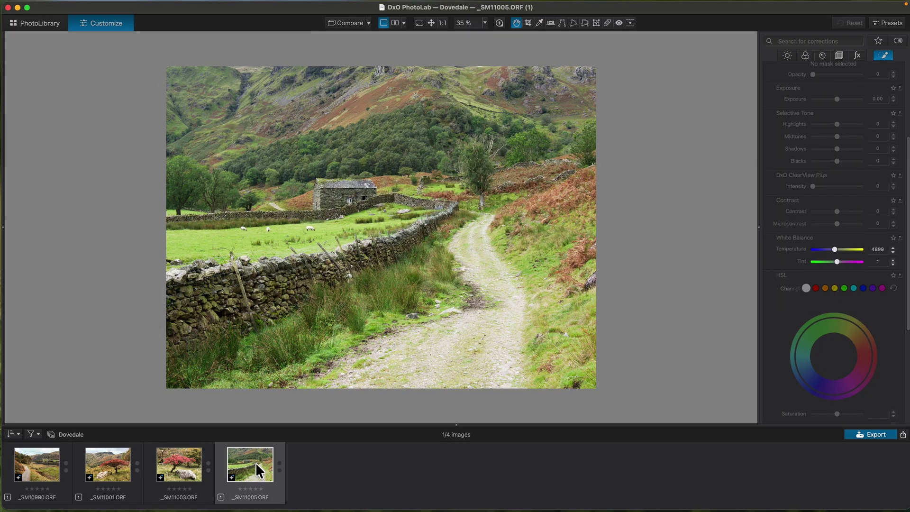
left_click(157, 7)
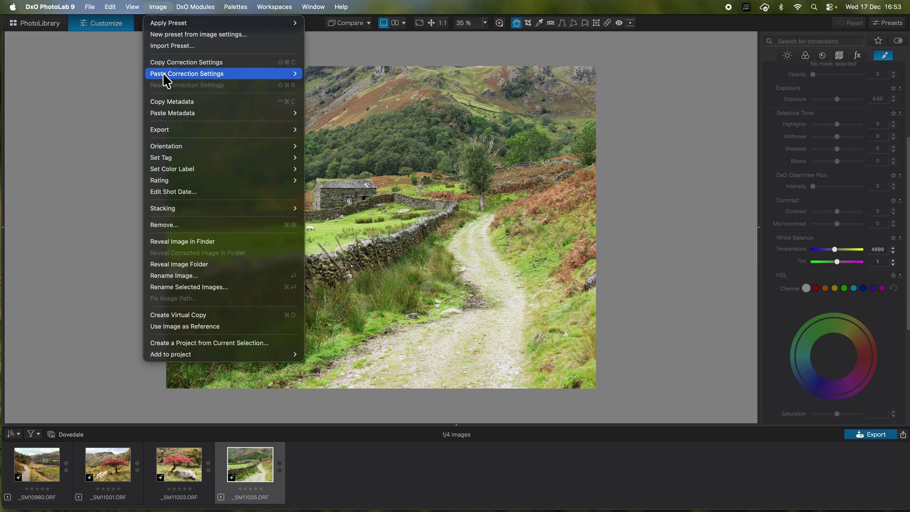
mouse_move(239, 74)
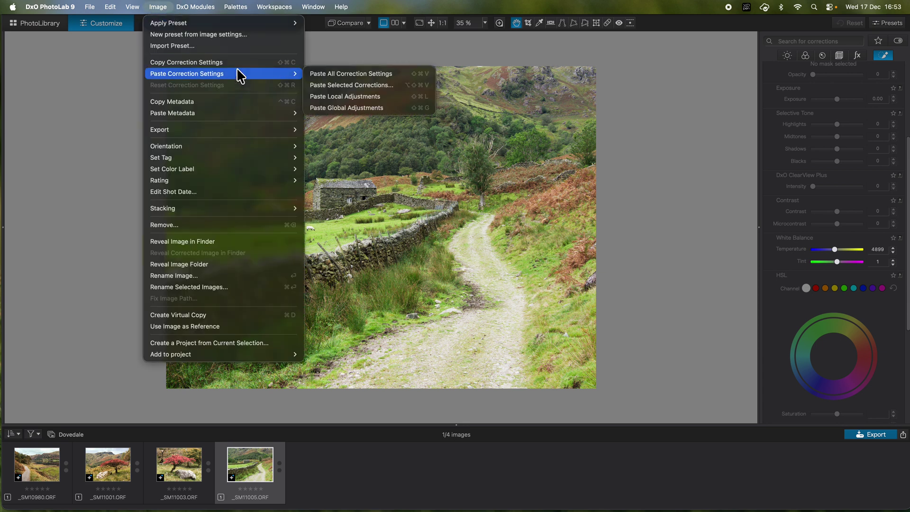
left_click(339, 87)
left_click(240, 205)
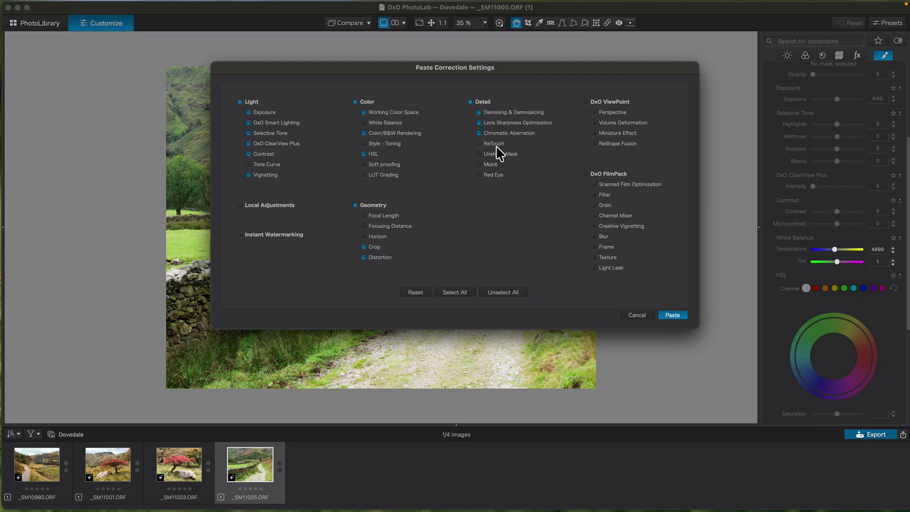
left_click(672, 315)
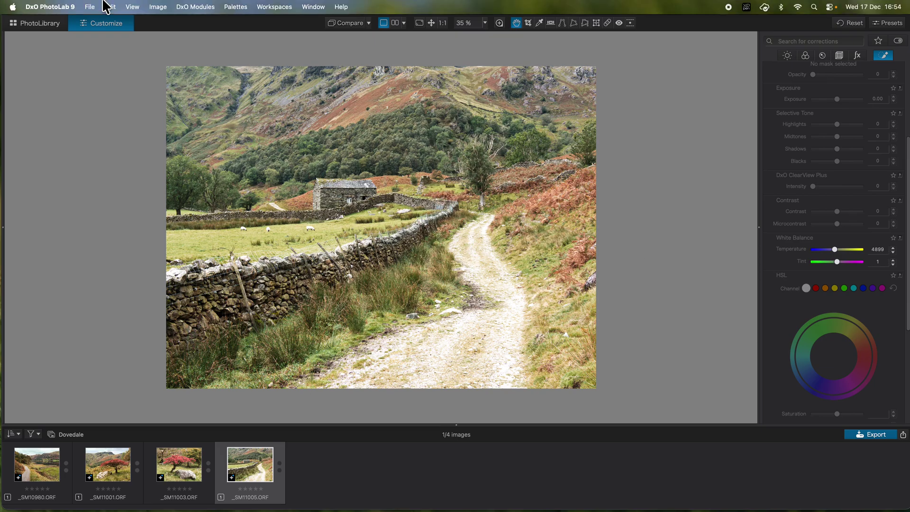
Step: Start a new preset from the stone-barn photo's settings and name it 'Dovedale'
left_click(157, 7)
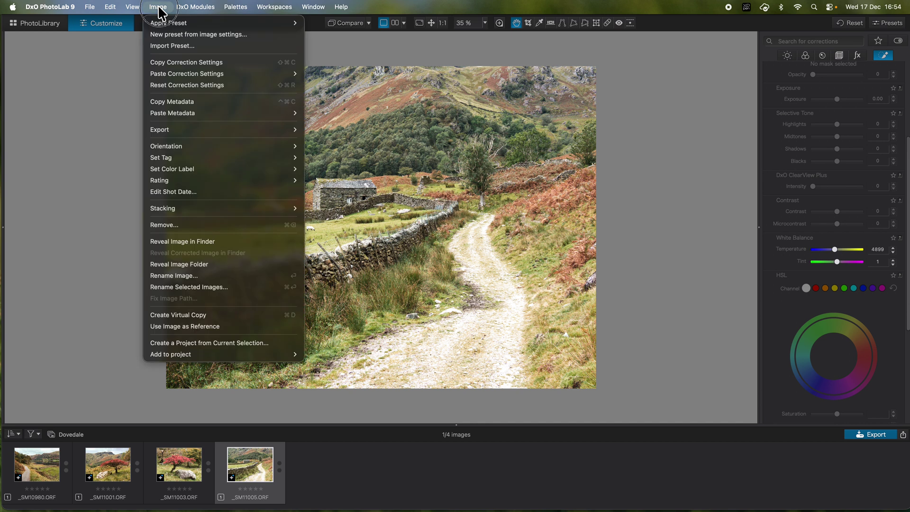
left_click(177, 36)
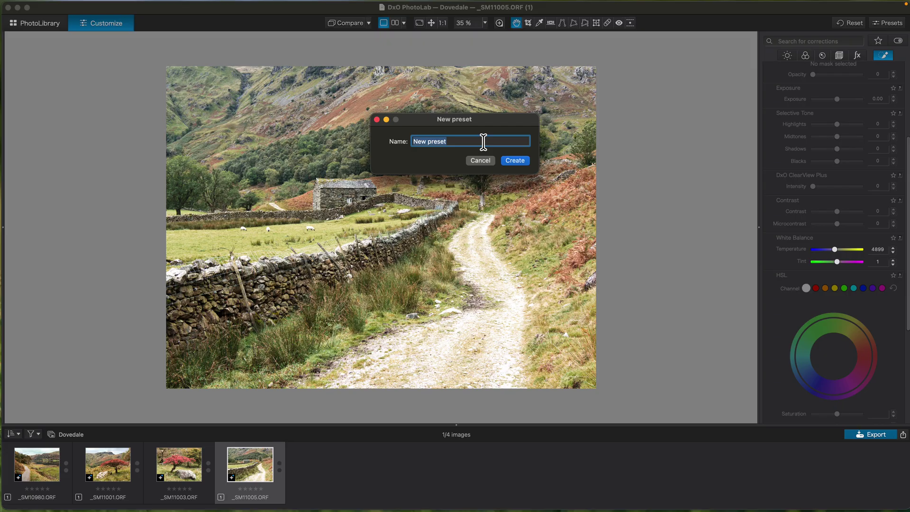
type("Dovedale")
Step: Create the Dovedale preset, set barn midtones to 25, lower its exposure, then reopen _SM10980
left_click(519, 162)
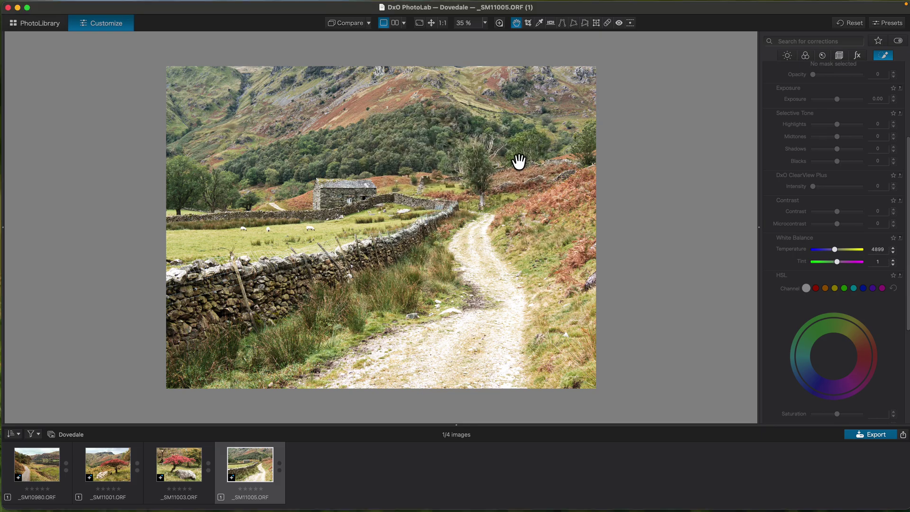
left_click(787, 55)
left_click(841, 188)
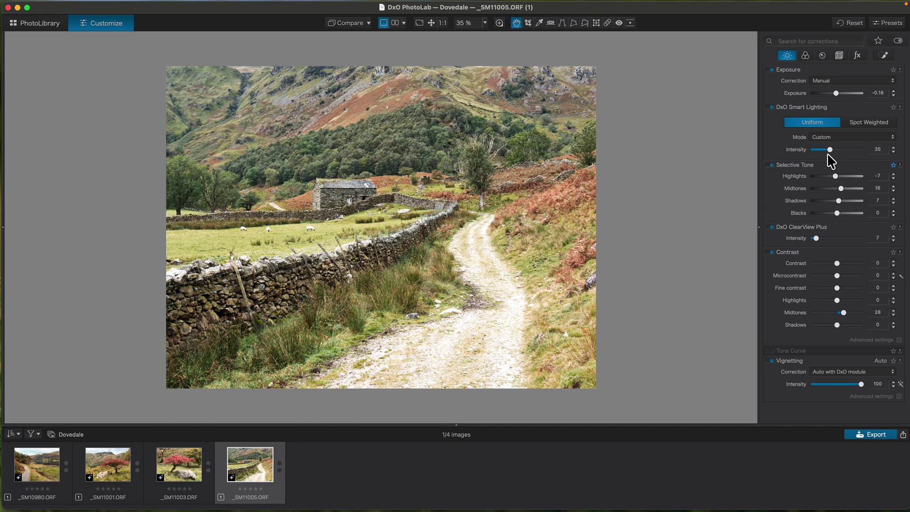
left_click(835, 92)
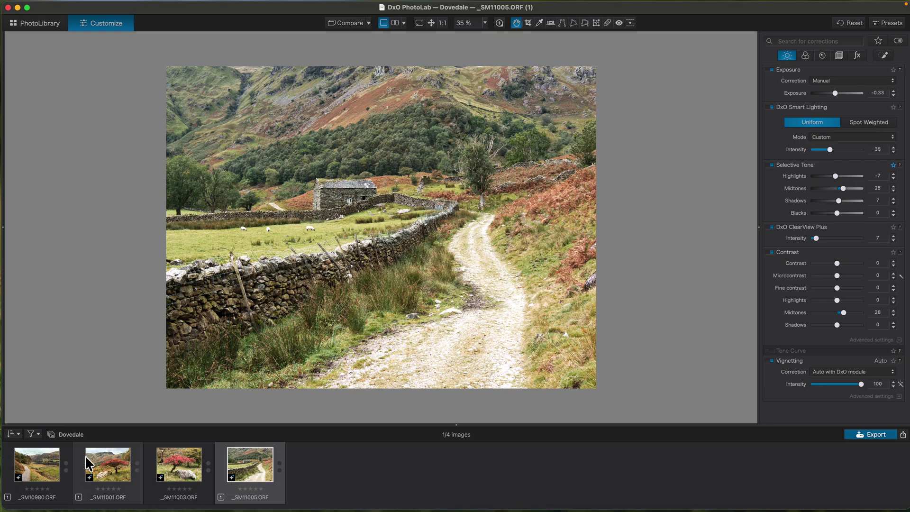
left_click(42, 461)
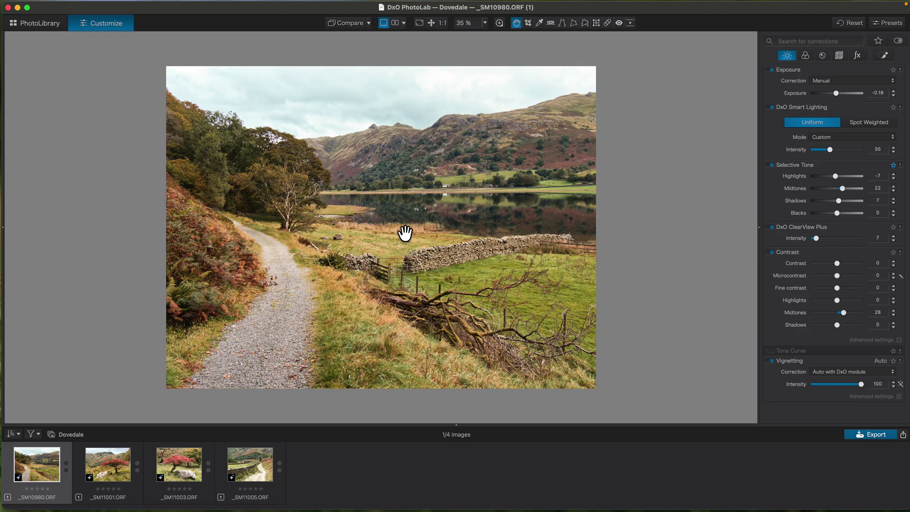
Step: Step back and forth through the Dovedale photos with the arrow keys, ending on _SM11003.ORF
key("Right")
key("Right")
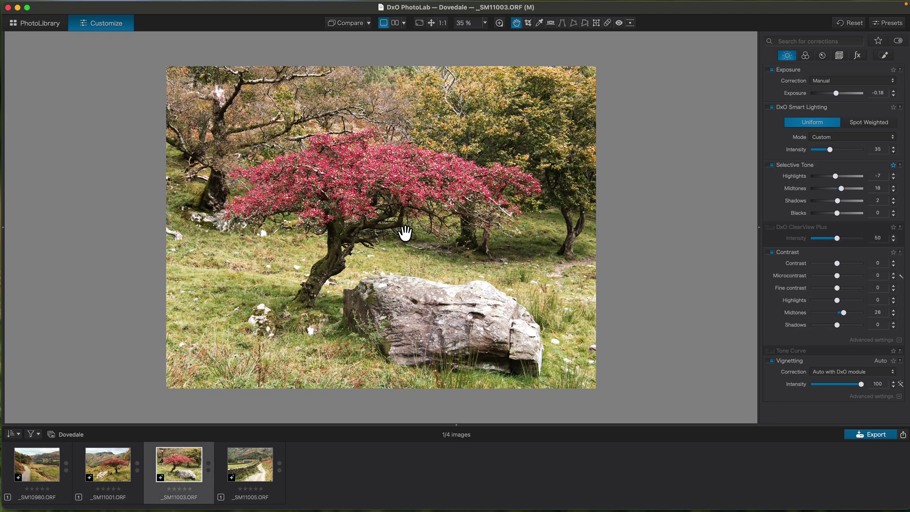
key("Right")
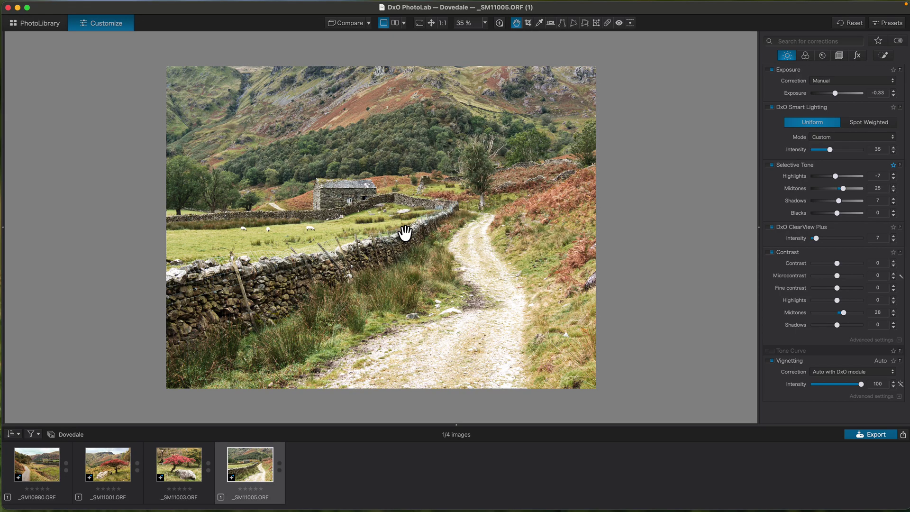
key("Left")
key("Left")
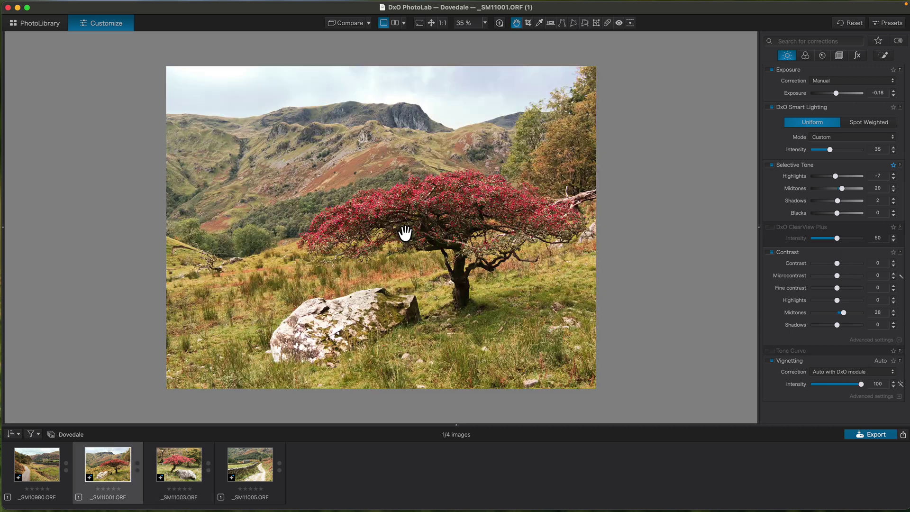
key("Left")
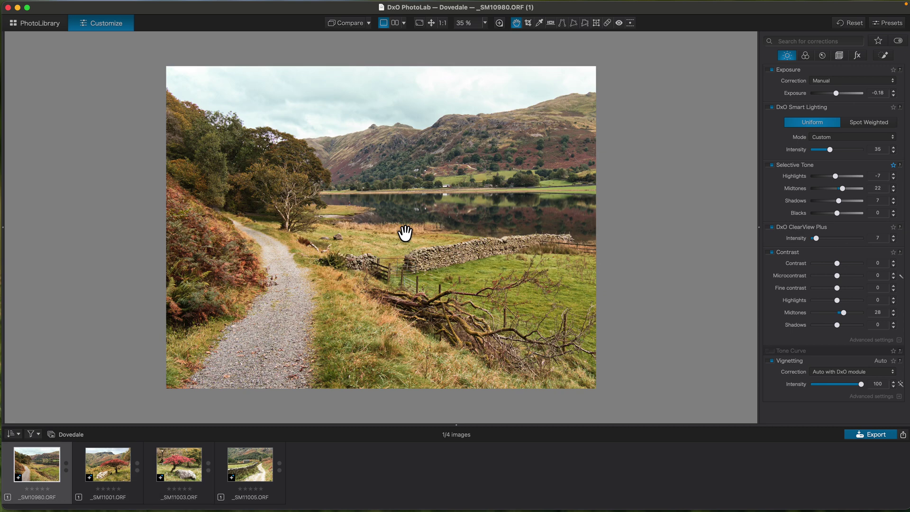
key("Right")
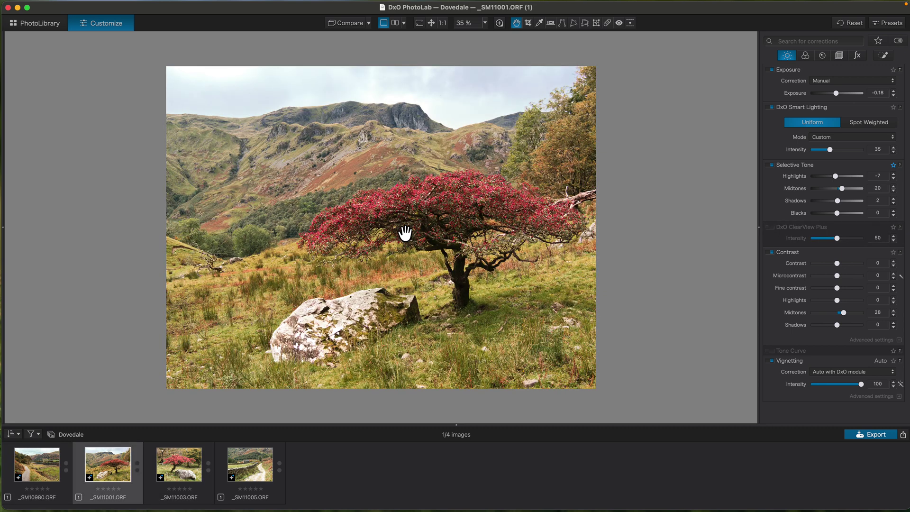
key("Left")
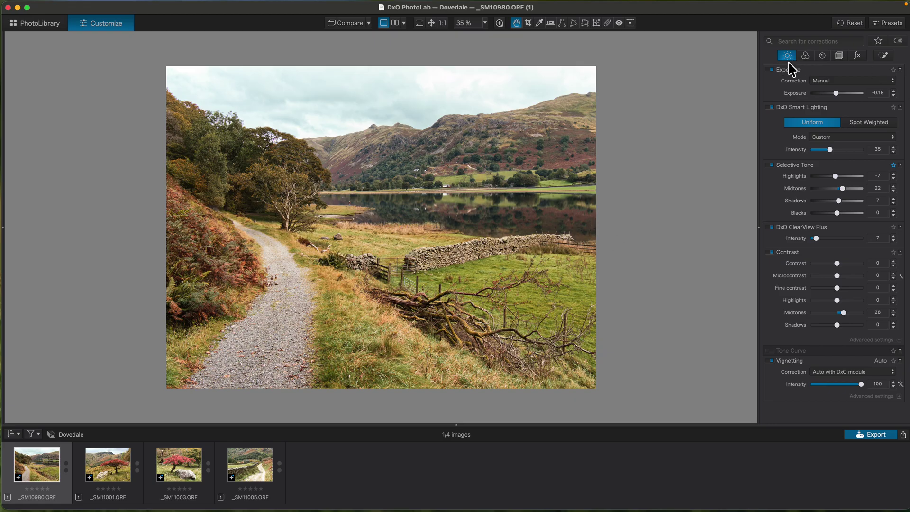
key("Right")
key("Right")
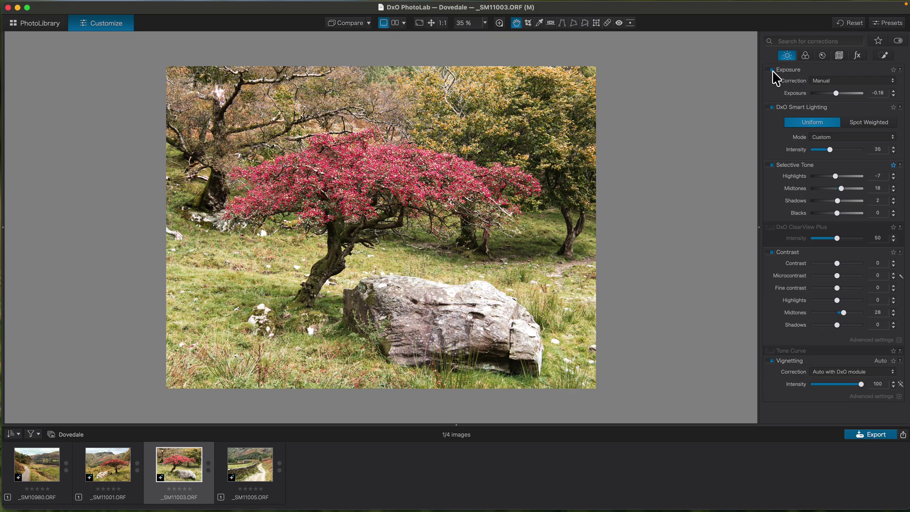
mouse_move(768, 2)
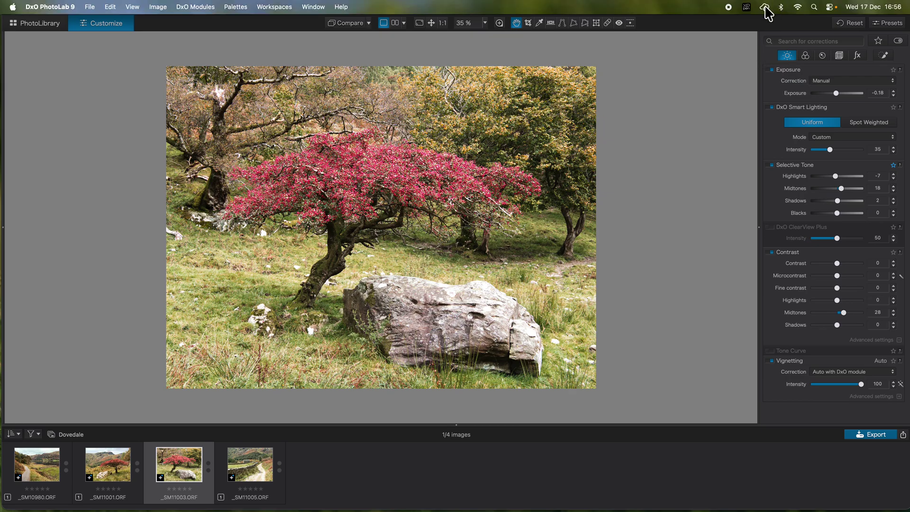